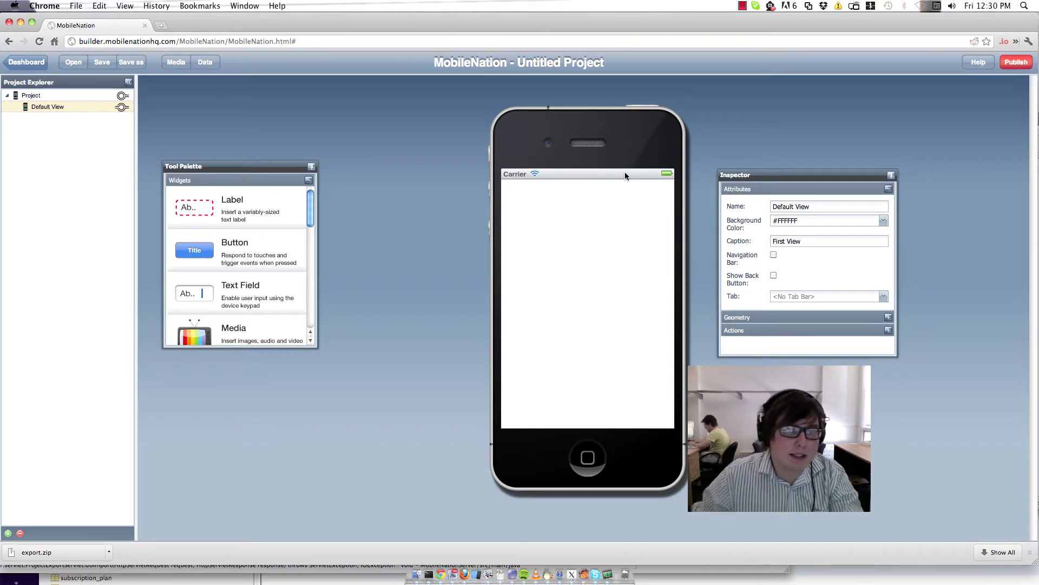
- Place a text field at the top of the phone with placeholder 'your name' and name 'name'
{"action": "left_click_drag", "start_coordinate": [190, 302], "coordinate": [667, 204]}
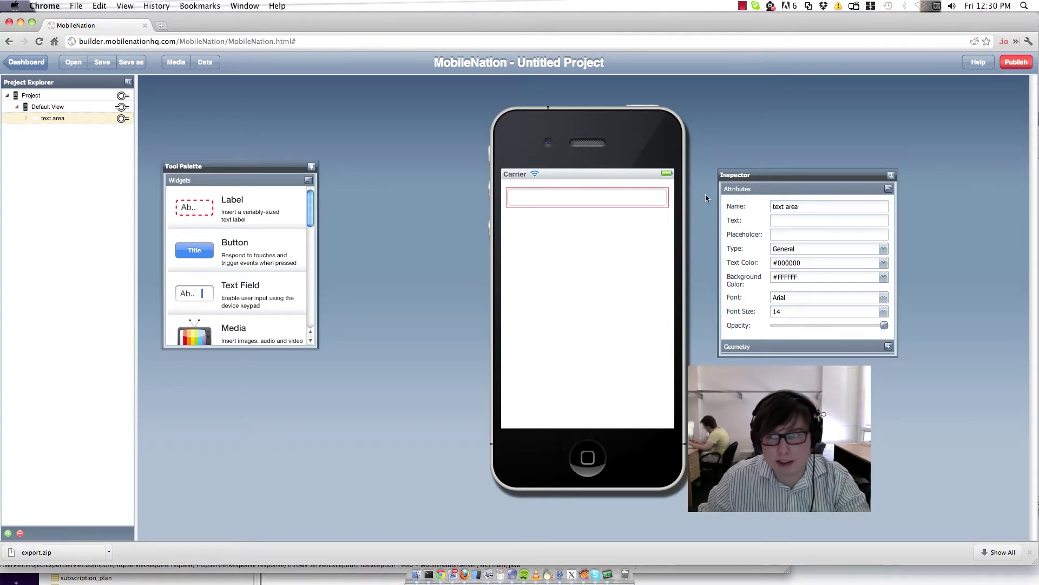
{"action": "left_click", "coordinate": [799, 235]}
{"action": "type", "text": "your name"}
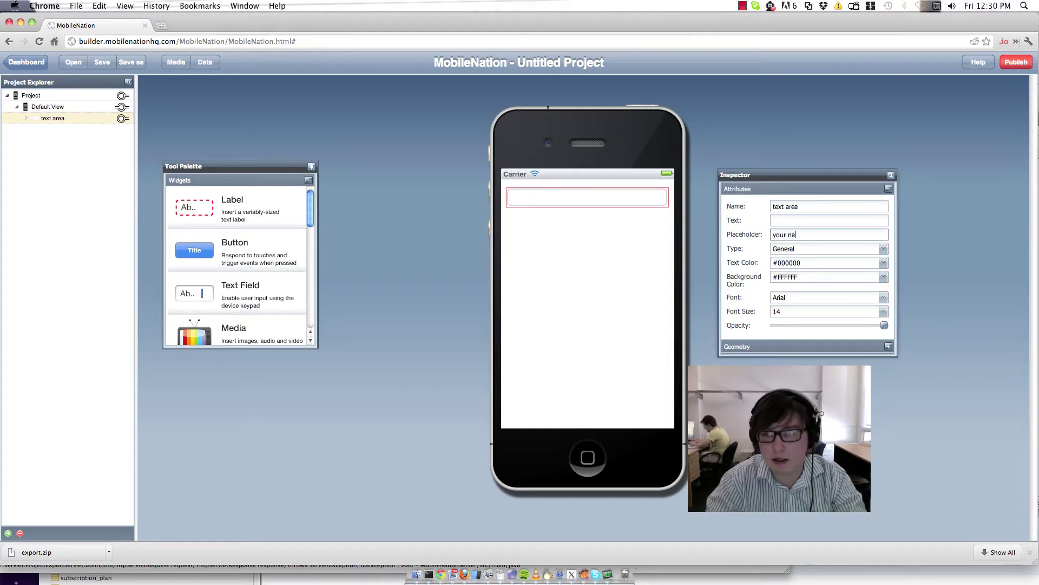
{"action": "left_click", "coordinate": [816, 205]}
{"action": "key", "text": "super+a"}
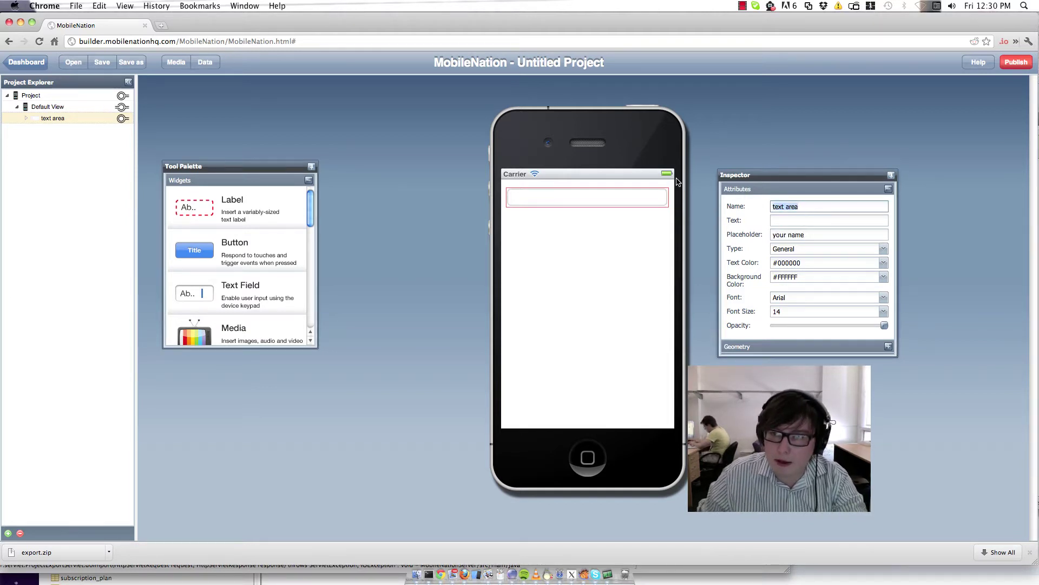
- Finish naming the first field 'name', then add a full-width field with placeholder and name 'comment'
{"action": "type", "text": "name"}
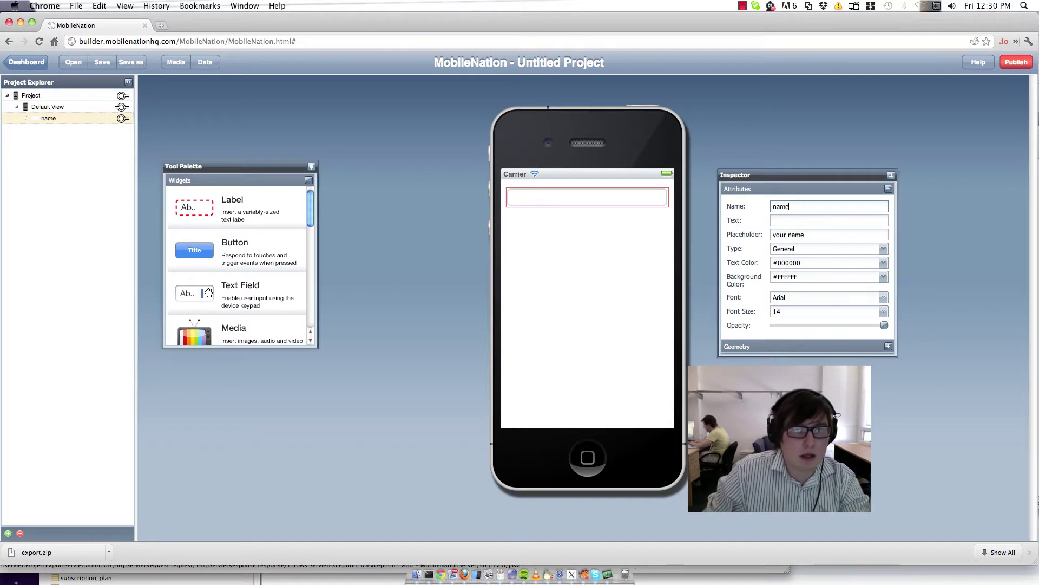
{"action": "left_click_drag", "start_coordinate": [195, 294], "coordinate": [522, 219]}
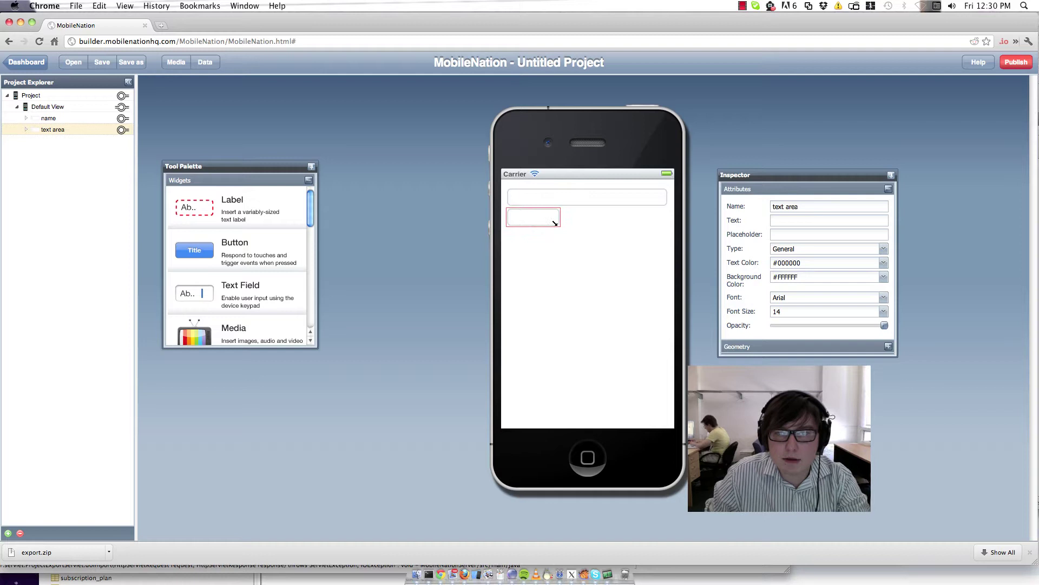
{"action": "left_click_drag", "start_coordinate": [667, 235], "coordinate": [630, 223]}
{"action": "left_click", "coordinate": [805, 236]}
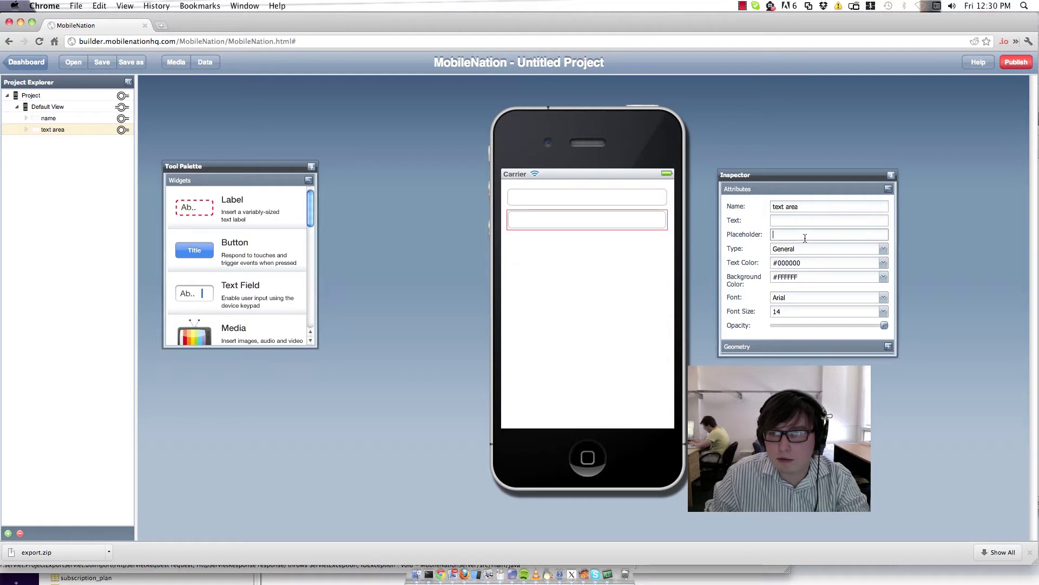
{"action": "type", "text": "comment"}
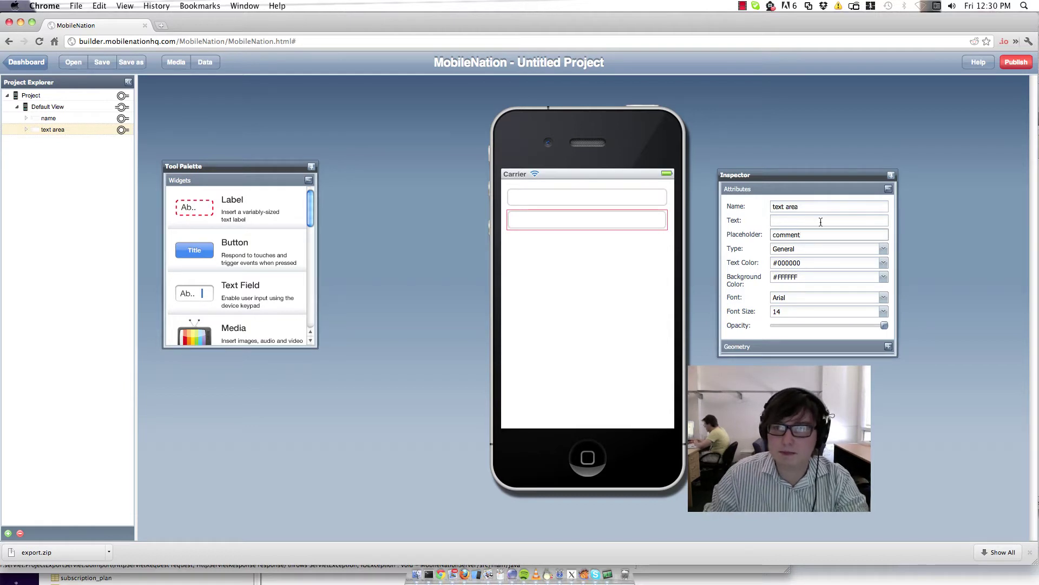
{"action": "left_click_drag", "start_coordinate": [826, 210], "coordinate": [713, 206]}
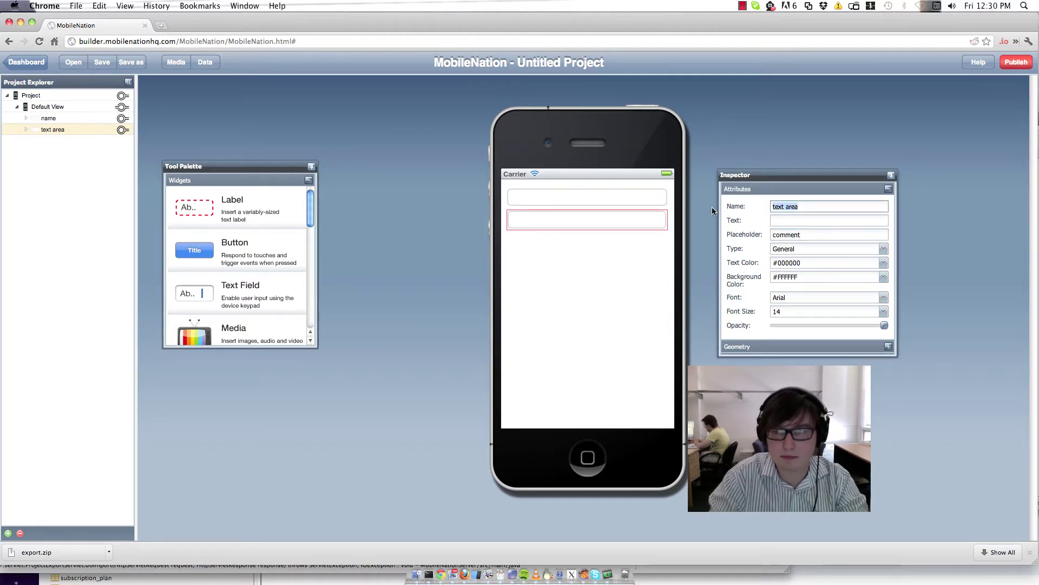
{"action": "type", "text": "comment"}
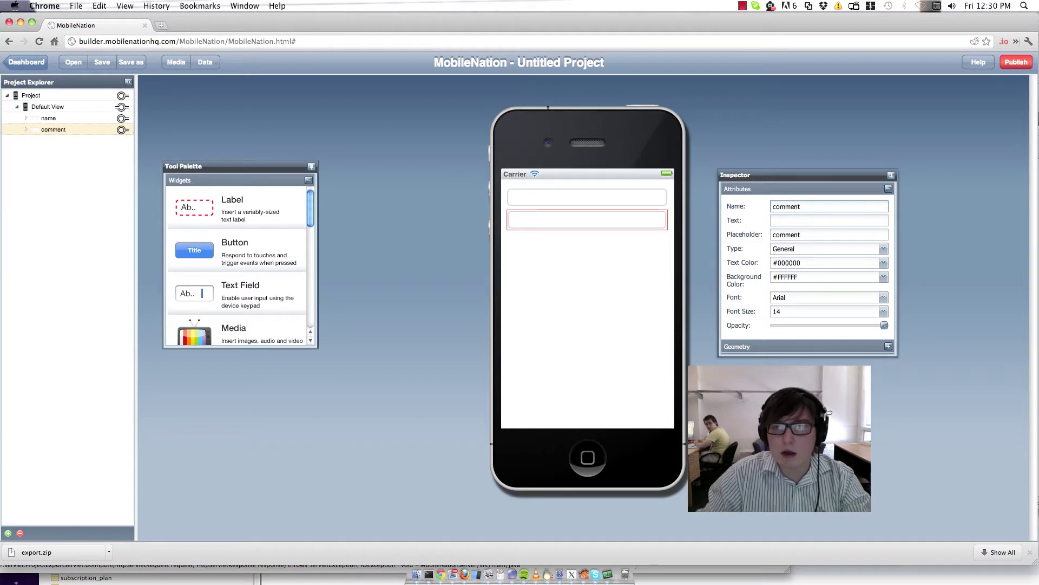
- Add a full-width button below the fields labelled 'Submit comment'
{"action": "left_click_drag", "start_coordinate": [216, 252], "coordinate": [665, 258]}
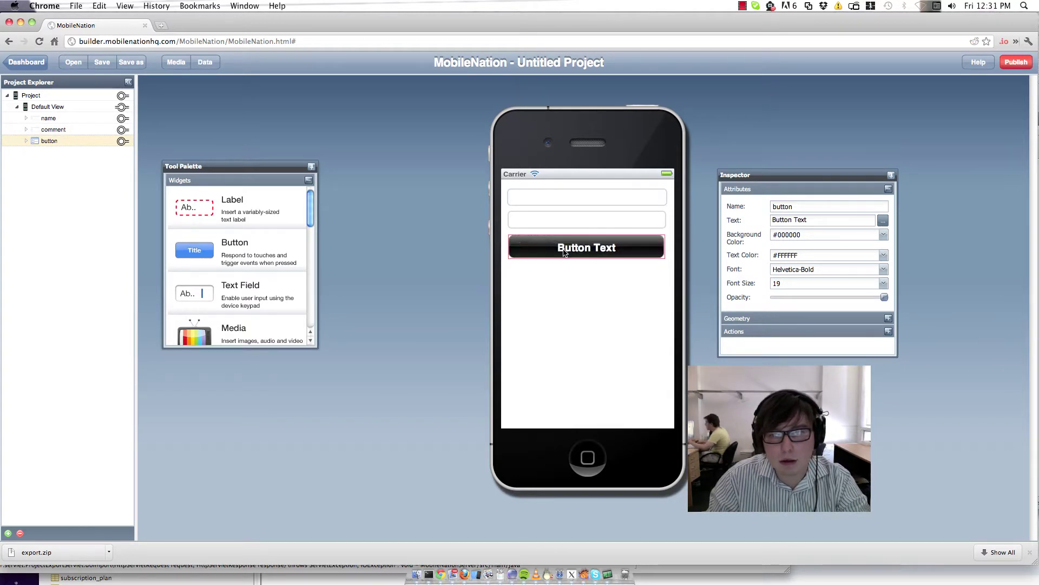
{"action": "double_click", "coordinate": [587, 247]}
{"action": "type", "text": "Submit comment"}
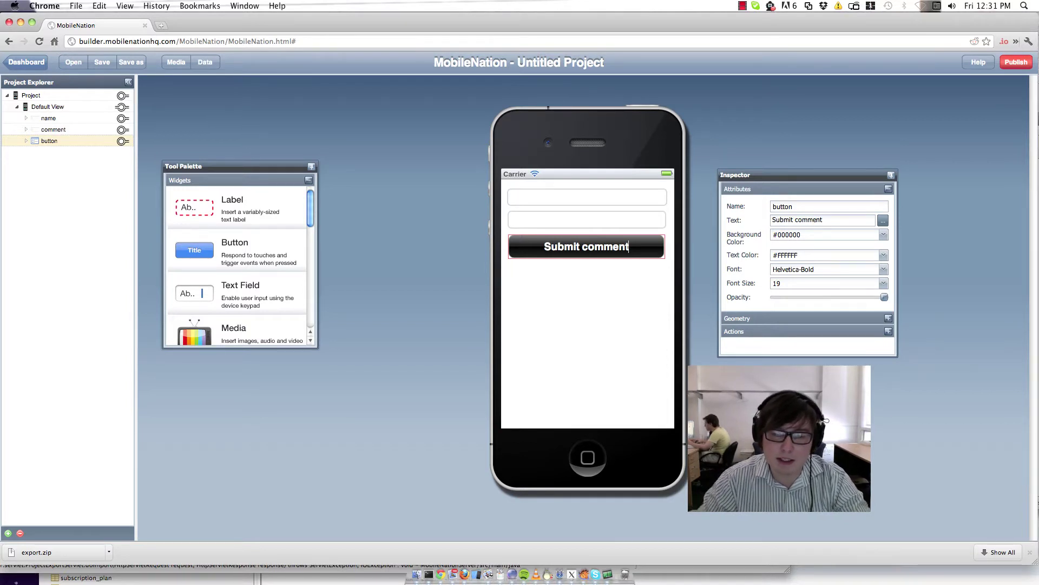
- Check that guestboard.csv begins with a name,comment header line
{"action": "left_click", "coordinate": [586, 563]}
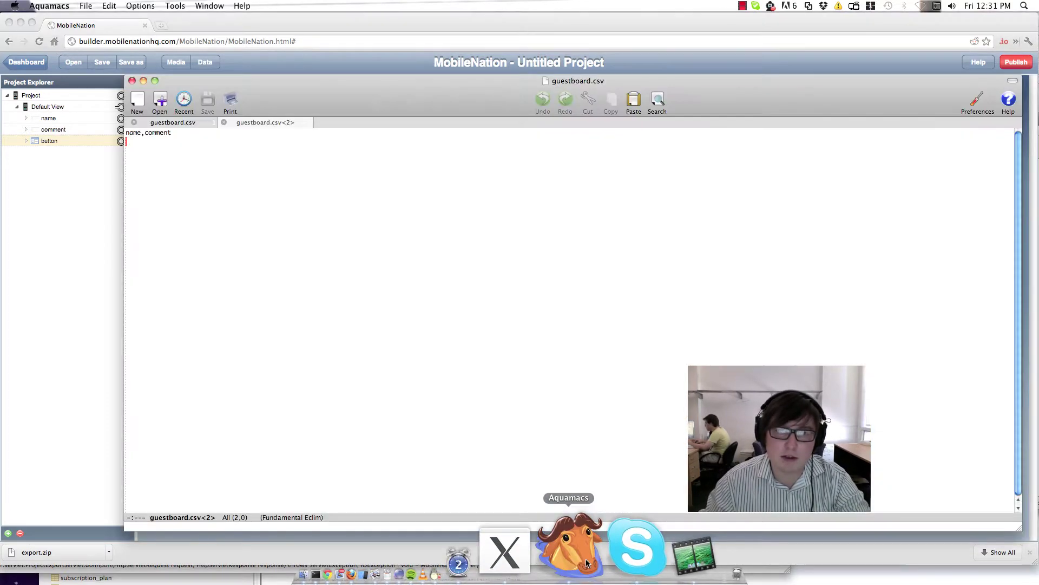
{"action": "left_click_drag", "start_coordinate": [257, 92], "coordinate": [652, 134]}
{"action": "left_click", "coordinate": [577, 172]}
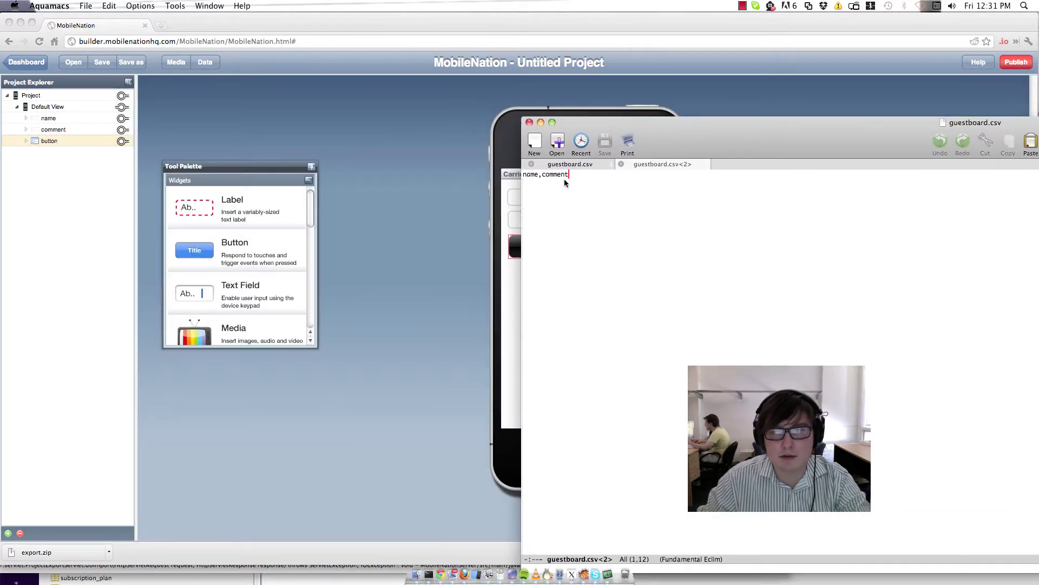
{"action": "left_click", "coordinate": [508, 175]}
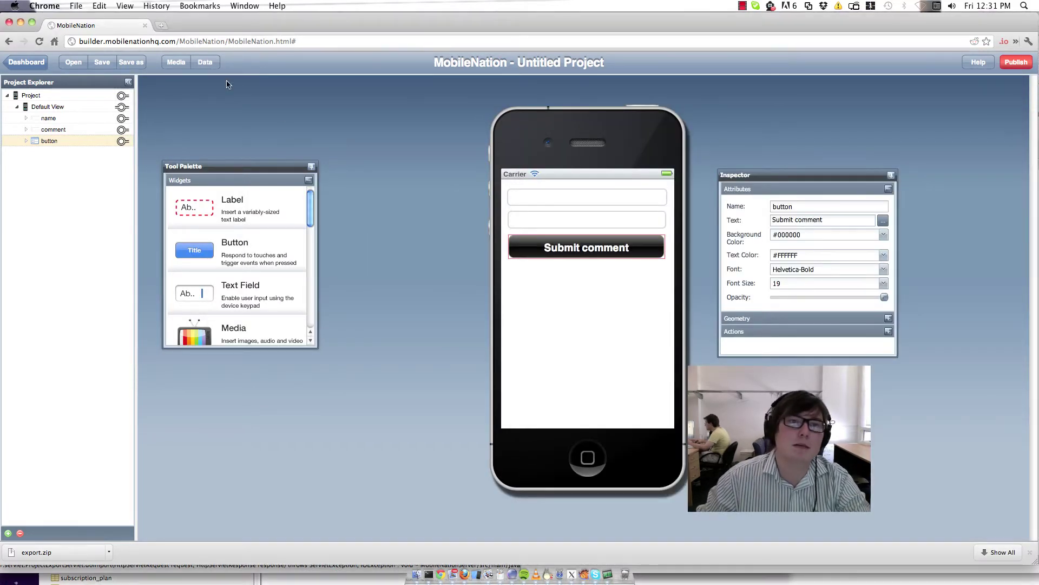
- Add a CSV data source and upload tut-redirection/guestboard.csv
{"action": "left_click", "coordinate": [205, 62]}
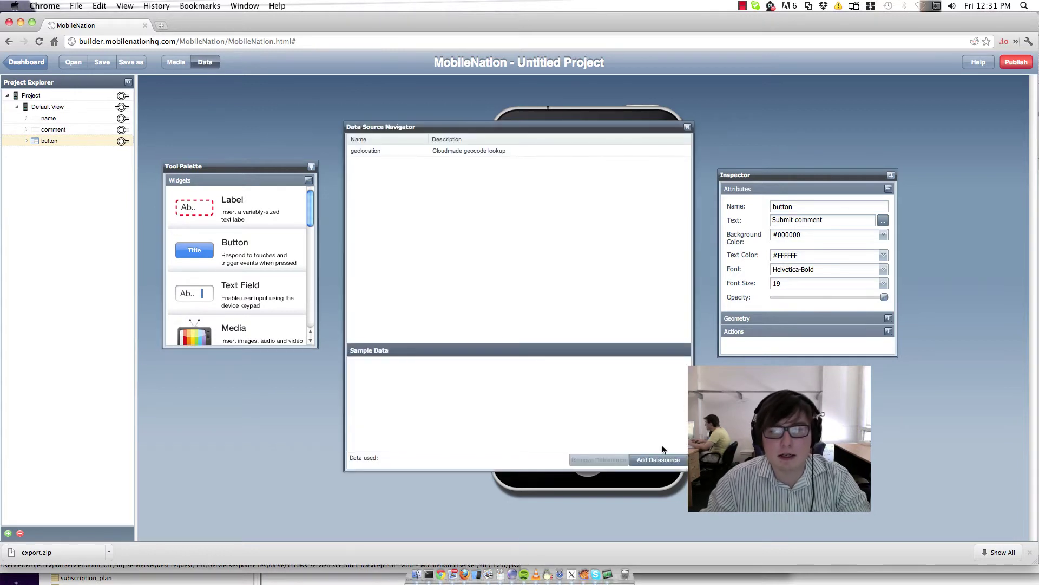
{"action": "left_click", "coordinate": [658, 459]}
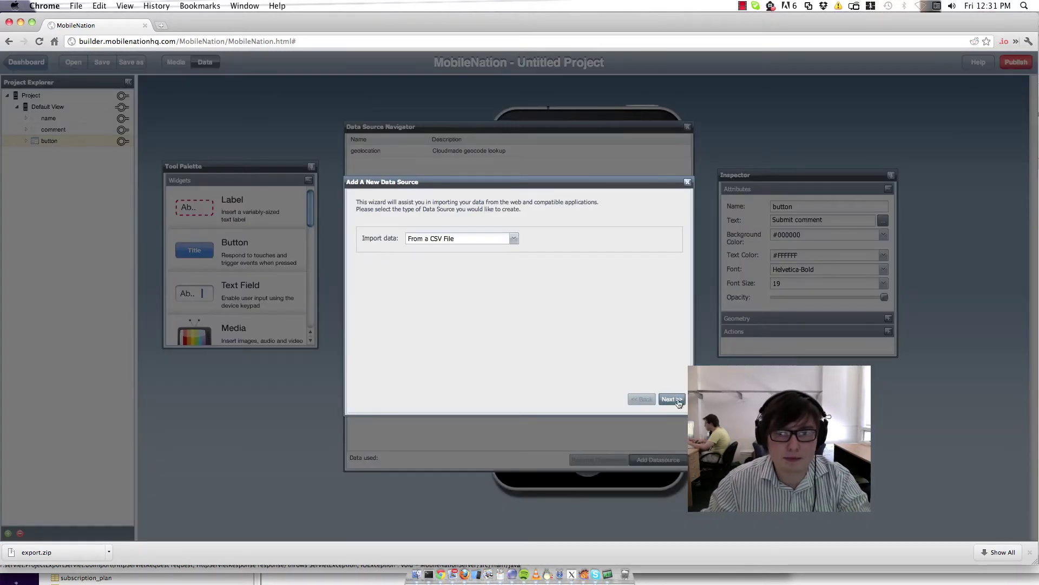
{"action": "left_click", "coordinate": [677, 400]}
{"action": "left_click", "coordinate": [360, 239]}
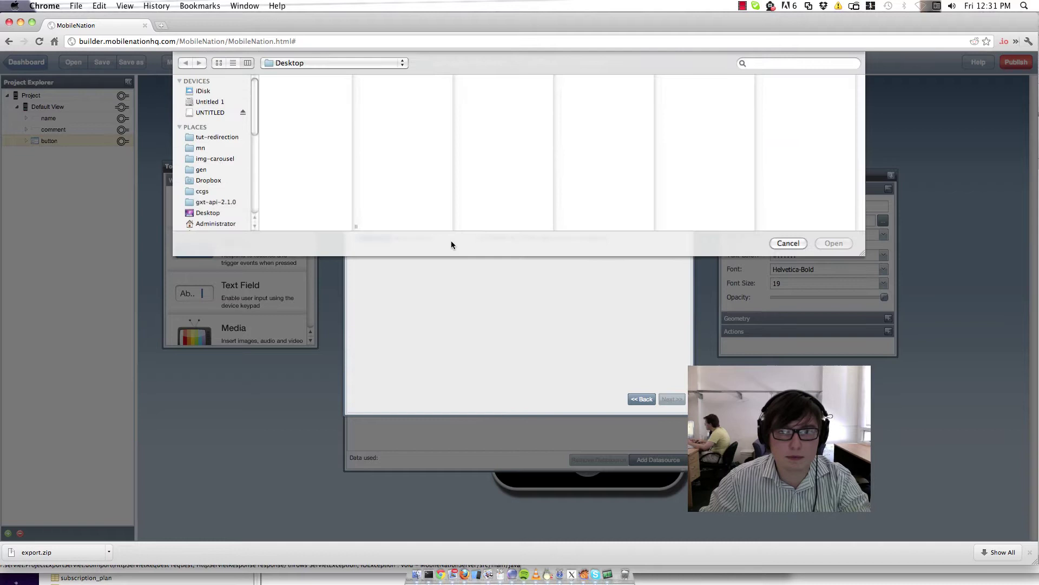
{"action": "scroll", "coordinate": [311, 139], "scroll_direction": "down", "scroll_amount": 3}
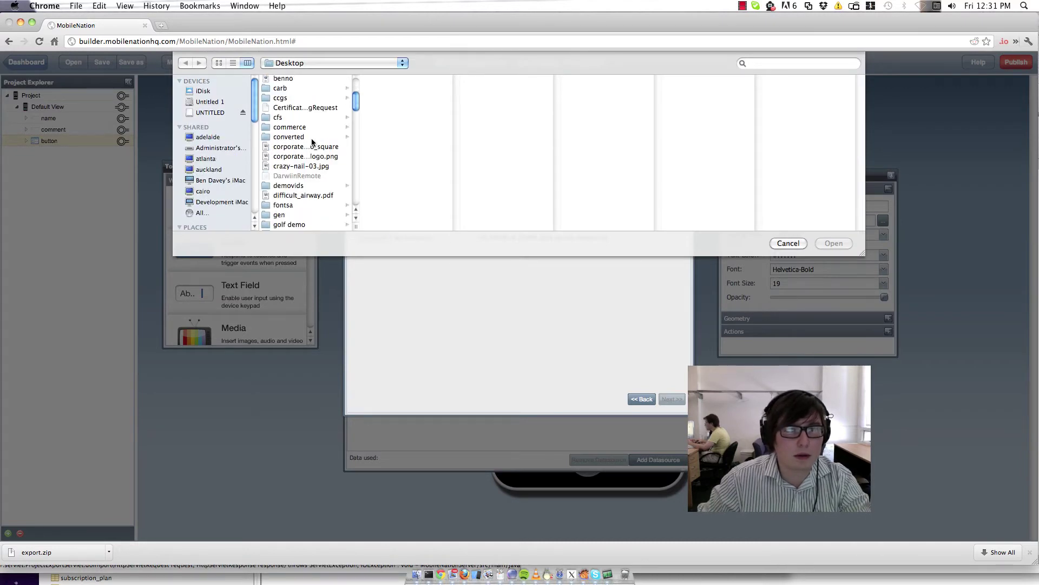
{"action": "scroll", "coordinate": [217, 164], "scroll_direction": "down", "scroll_amount": 5}
{"action": "left_click", "coordinate": [219, 143]}
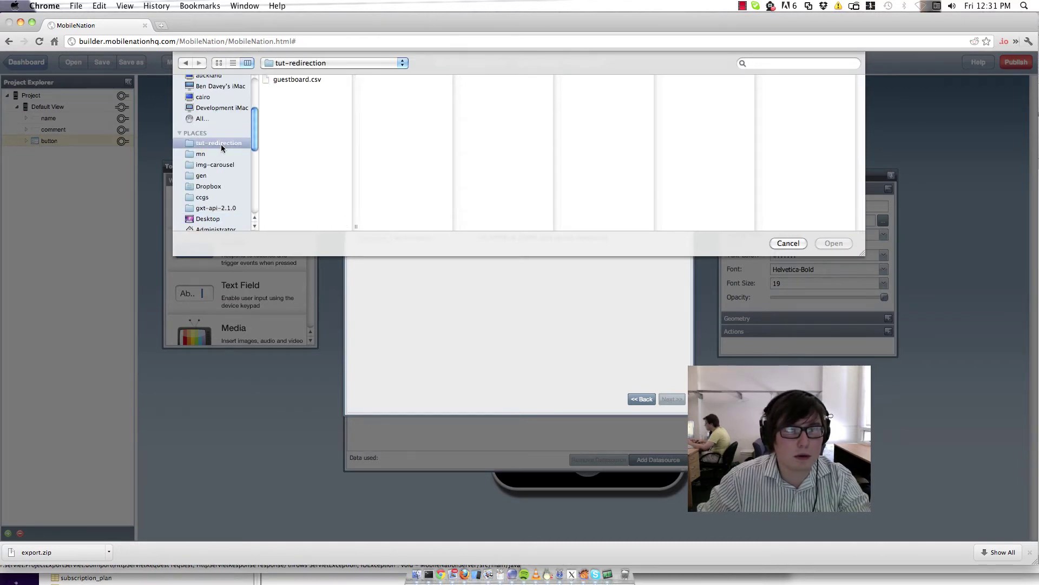
{"action": "left_click", "coordinate": [297, 79]}
{"action": "left_click", "coordinate": [834, 244]}
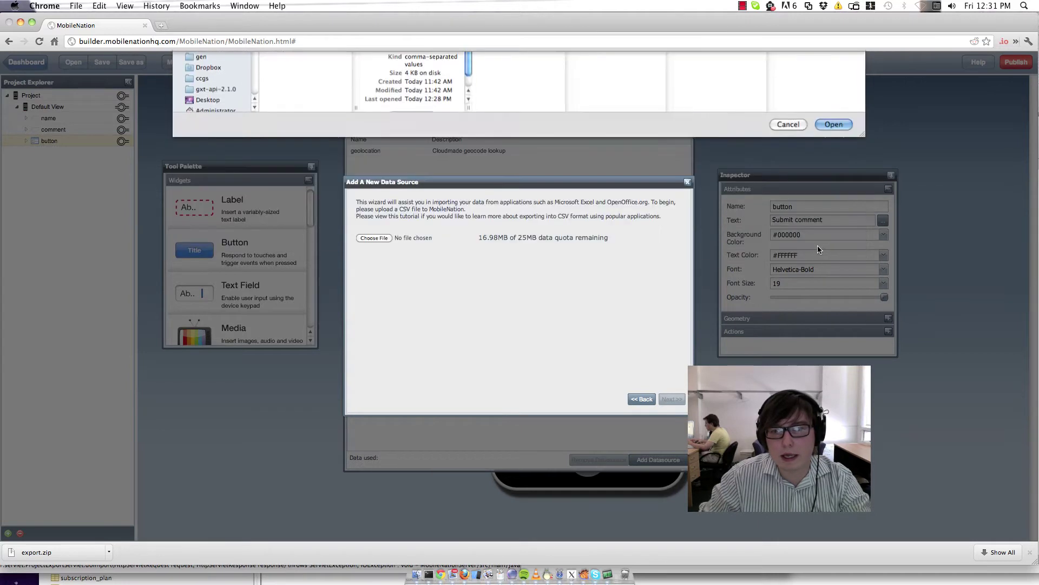
{"action": "left_click", "coordinate": [671, 401]}
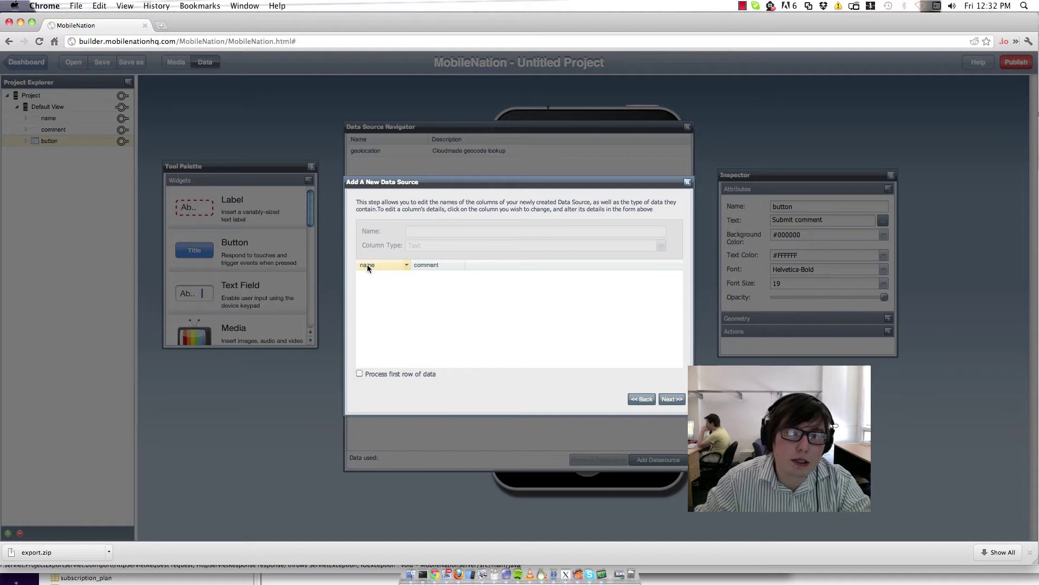
- Name the data source 'guestbook comments' with description 'comments' and finish the wizard
{"action": "left_click", "coordinate": [374, 266]}
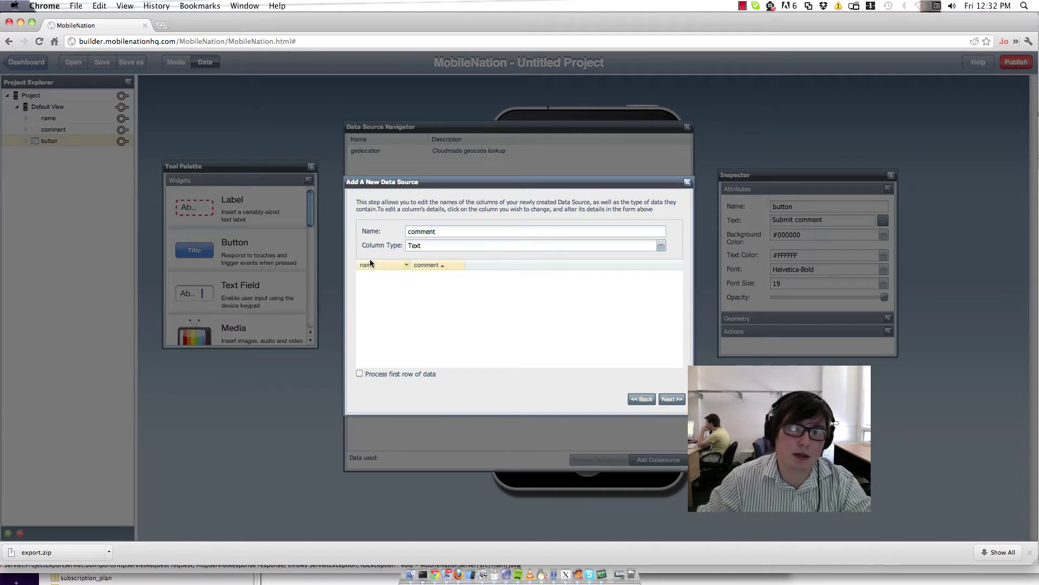
{"action": "left_click", "coordinate": [661, 398]}
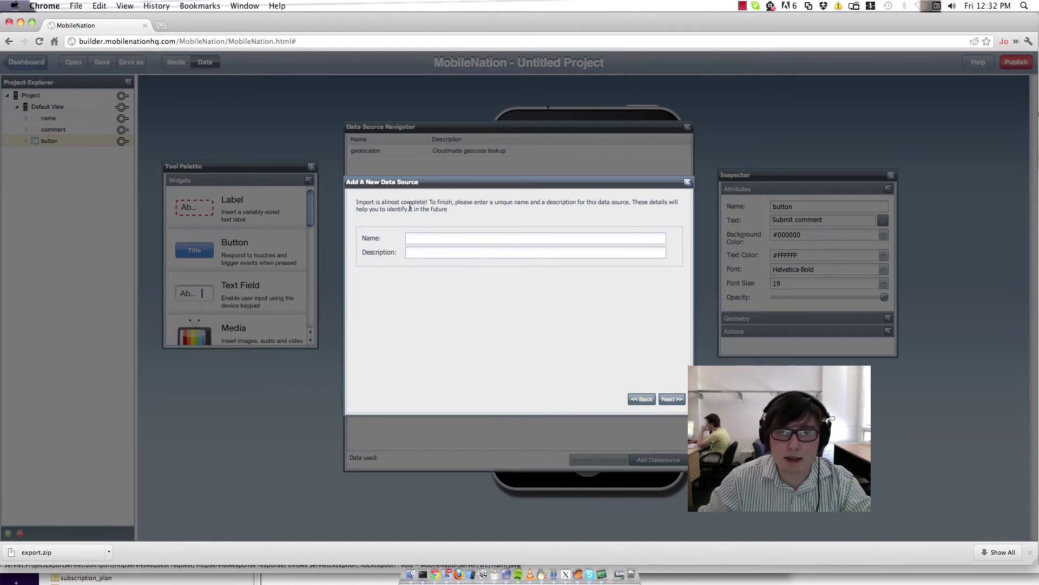
{"action": "left_click", "coordinate": [435, 238]}
{"action": "type", "text": "guest"}
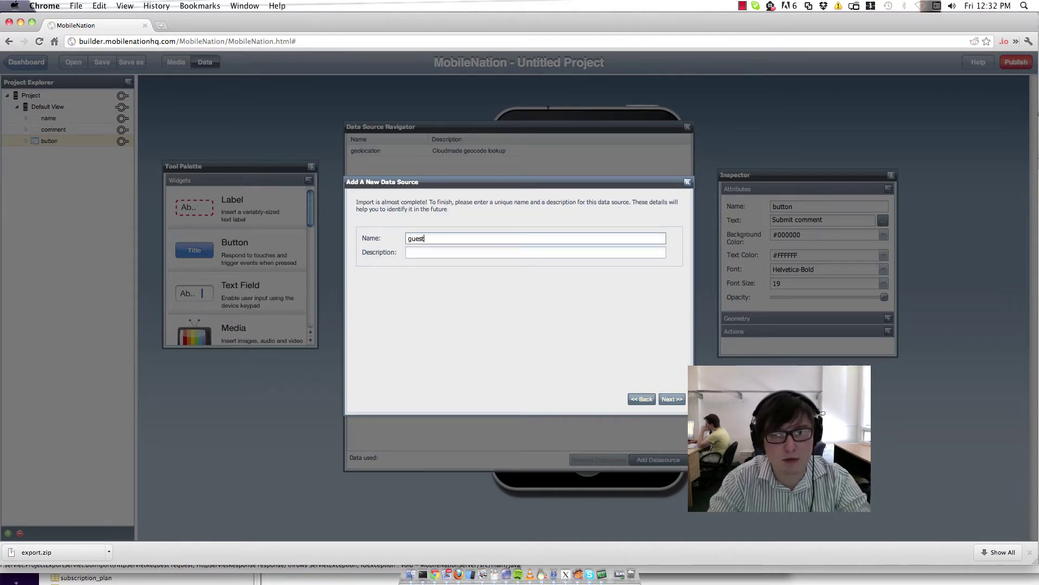
{"action": "type", "text": "book comments"}
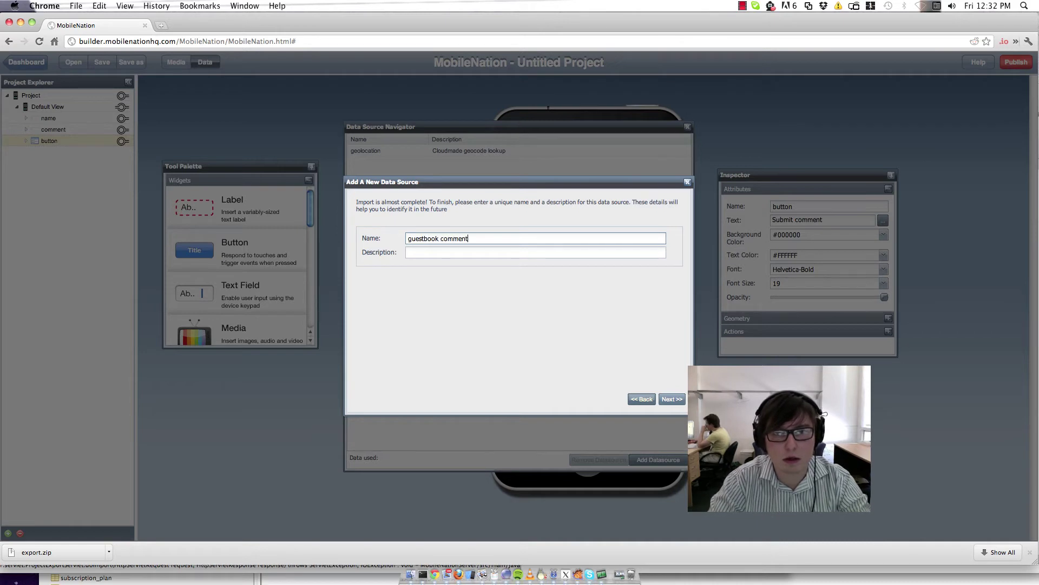
{"action": "key", "text": "Tab"}
{"action": "type", "text": "comment"}
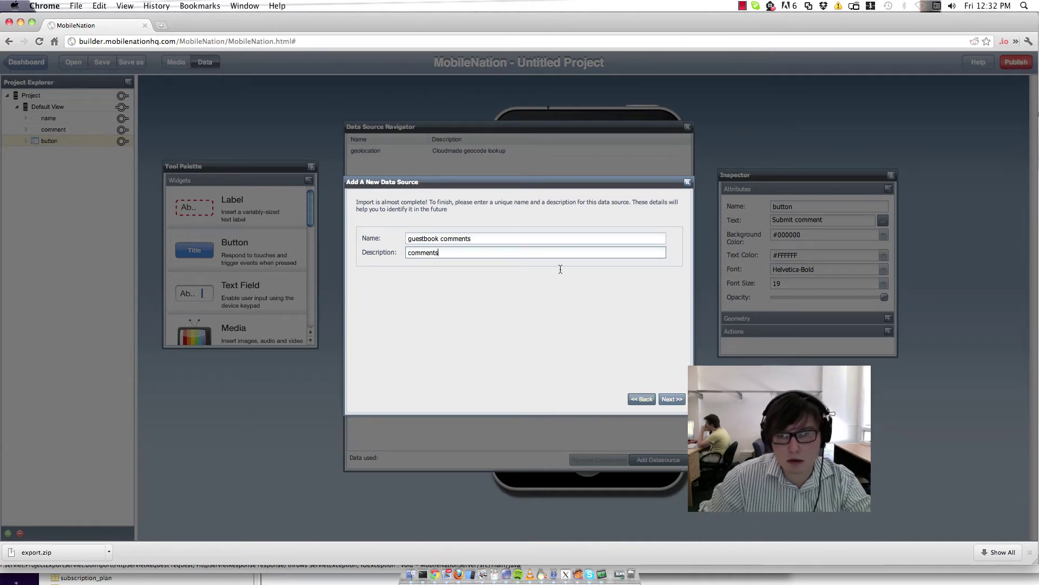
{"action": "left_click", "coordinate": [670, 399]}
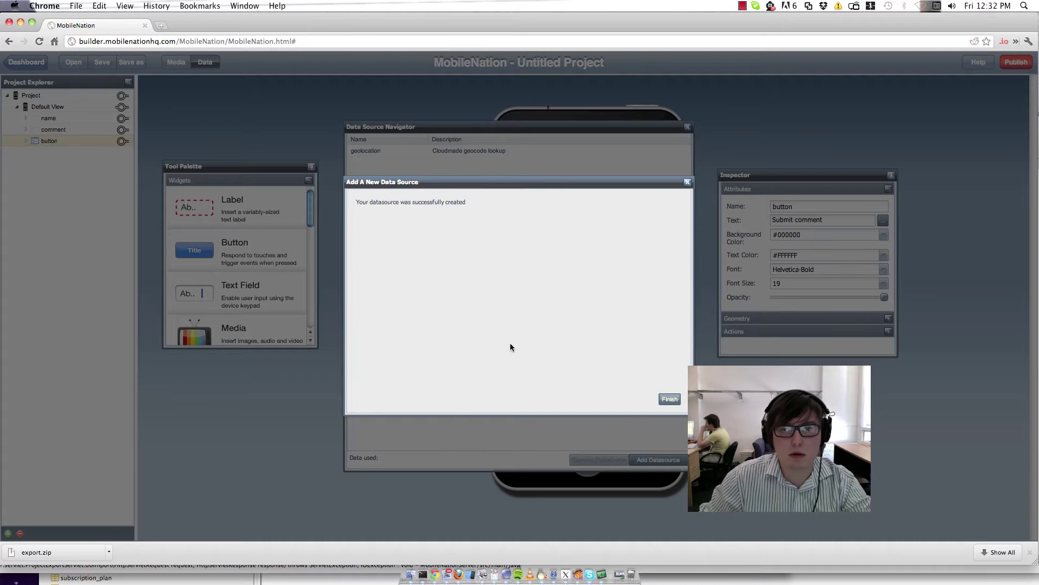
{"action": "left_click", "coordinate": [665, 401]}
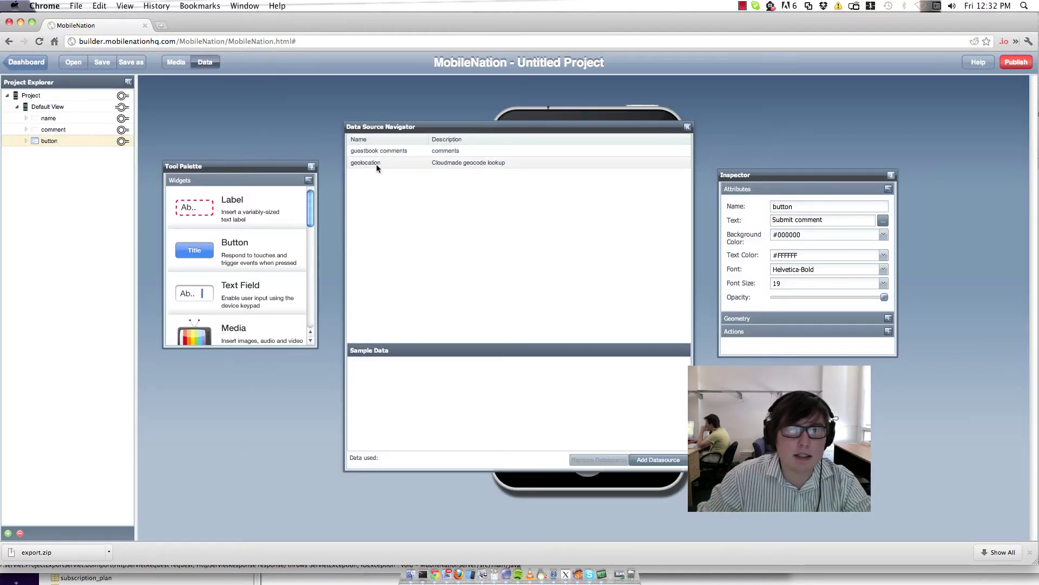
- View guestbook comments' sample data to confirm its name and comment columns
{"action": "left_click", "coordinate": [368, 150]}
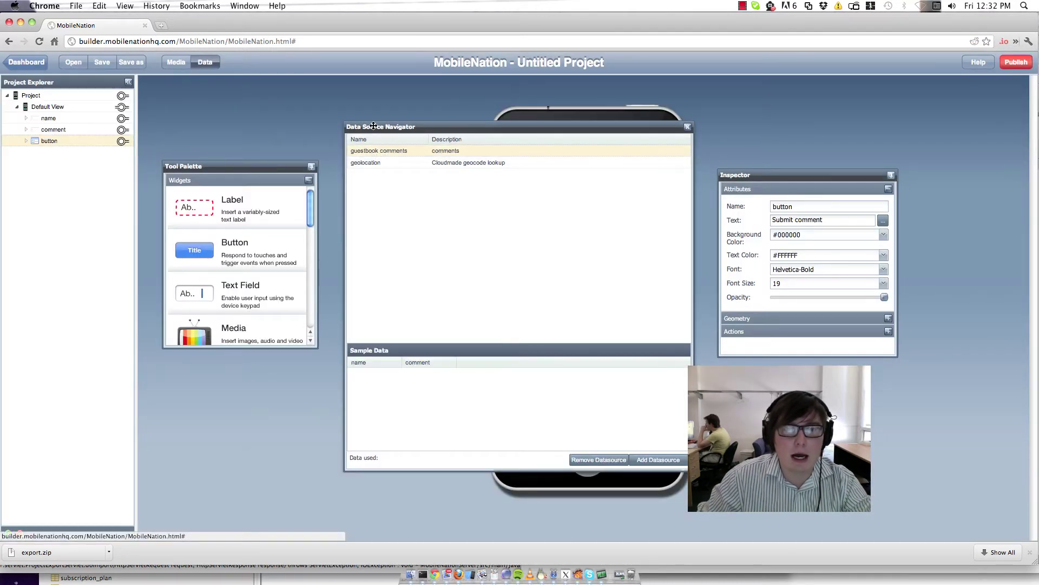
{"action": "left_click_drag", "start_coordinate": [378, 126], "coordinate": [637, 136]}
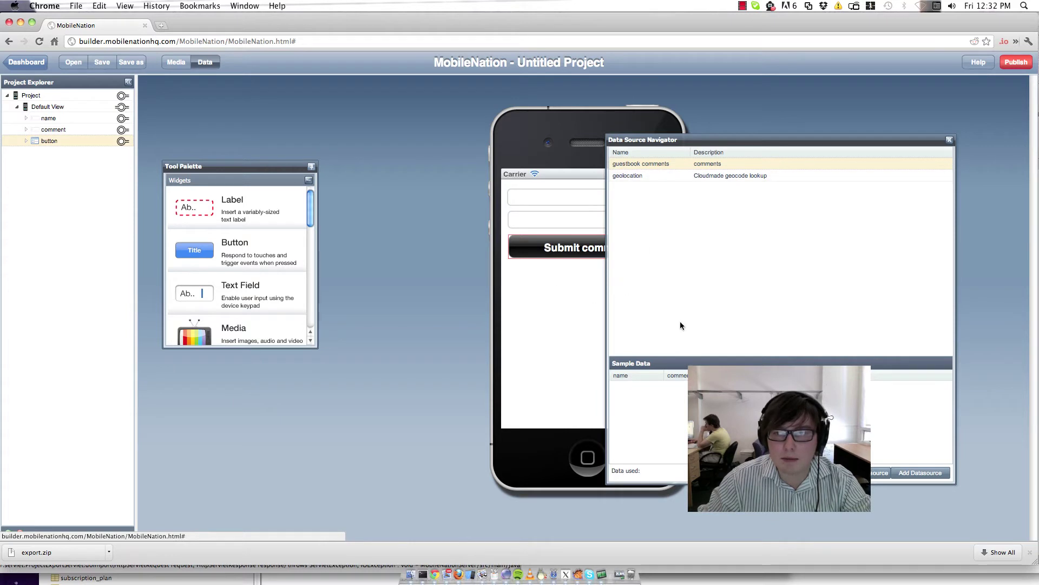
- Place a data accessor on the phone and set its data source to guestbook comments
{"action": "left_click", "coordinate": [949, 139]}
{"action": "scroll", "coordinate": [226, 264], "scroll_direction": "down", "scroll_amount": 1}
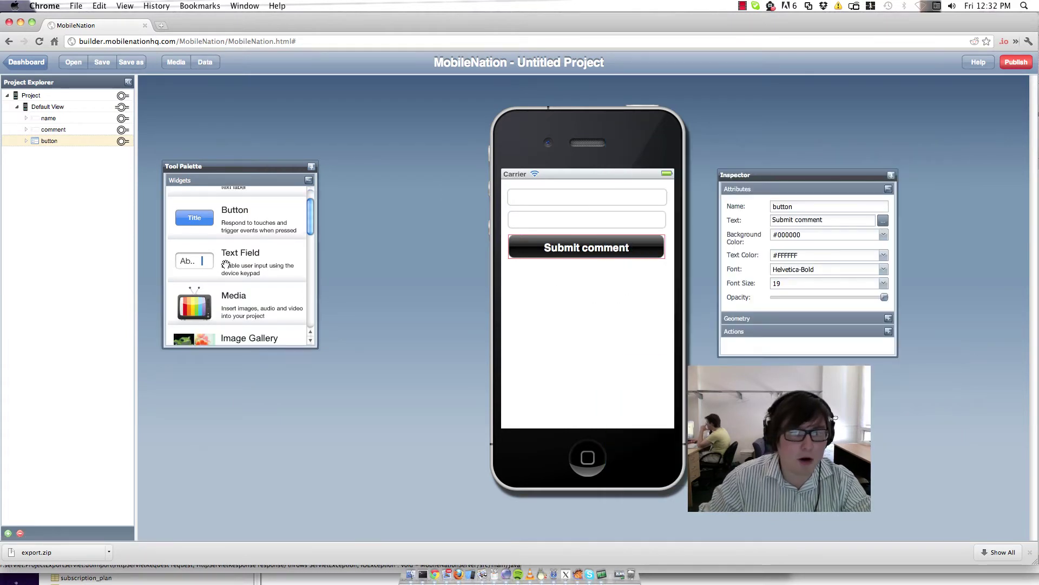
{"action": "scroll", "coordinate": [225, 264], "scroll_direction": "down", "scroll_amount": 6}
{"action": "left_click_drag", "start_coordinate": [226, 264], "coordinate": [552, 336]}
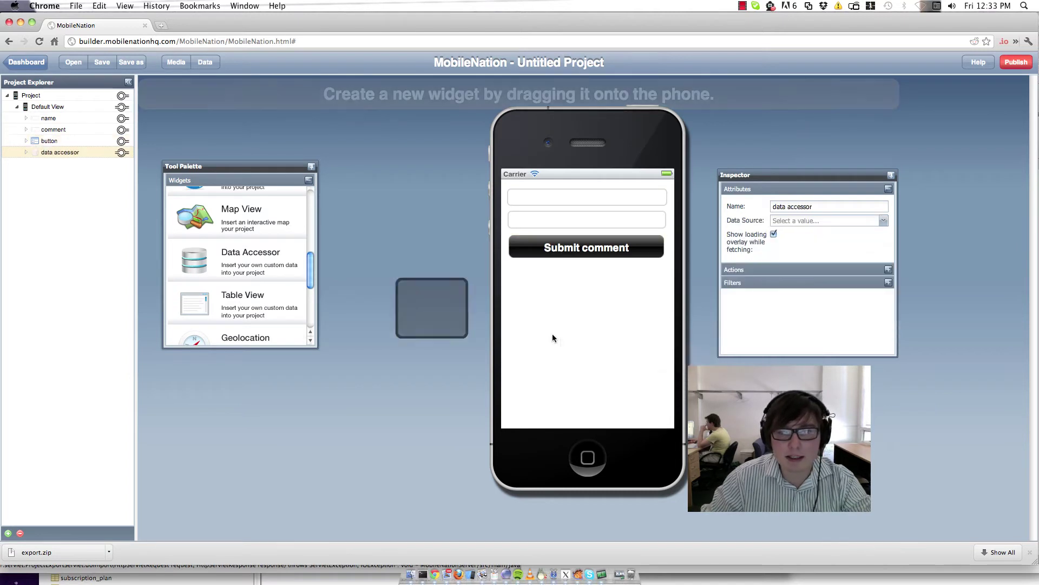
{"action": "left_click", "coordinate": [814, 224]}
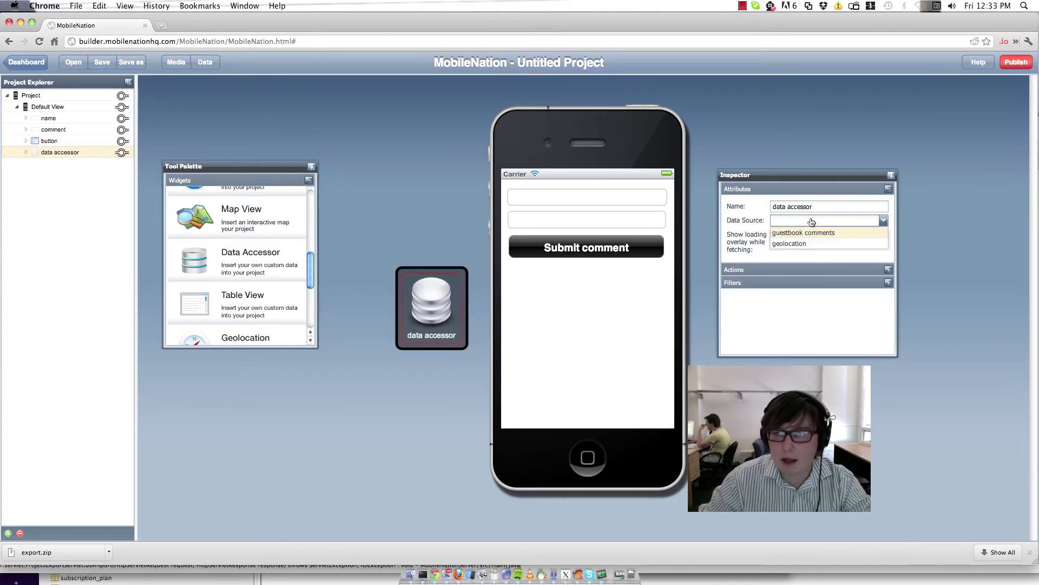
{"action": "left_click", "coordinate": [837, 233]}
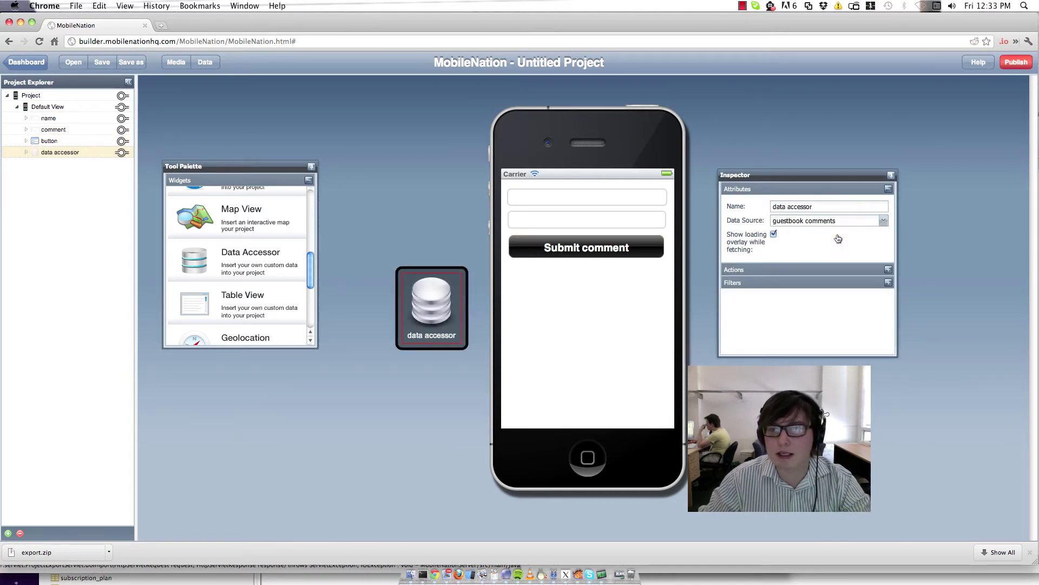
{"action": "left_click", "coordinate": [573, 249]}
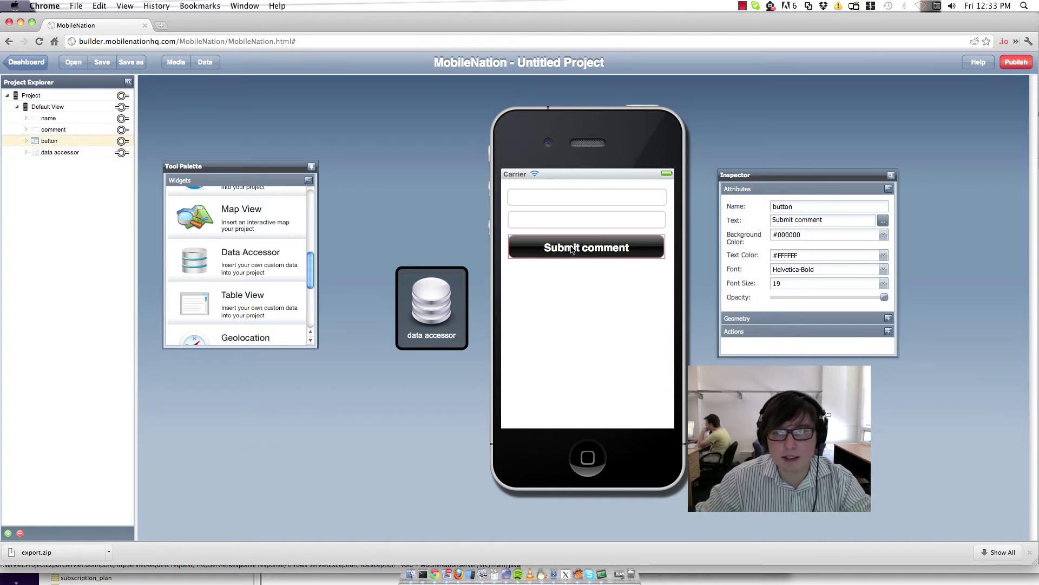
- Link the Submit comment button's Touch Down to the data accessor's Insert Data
{"action": "left_click", "coordinate": [734, 331]}
{"action": "mouse_move", "coordinate": [734, 234]}
{"action": "left_mouse_down"}
{"action": "mouse_move", "coordinate": [549, 223]}
{"action": "mouse_move", "coordinate": [113, 154]}
{"action": "mouse_move", "coordinate": [122, 152]}
{"action": "left_mouse_up"}
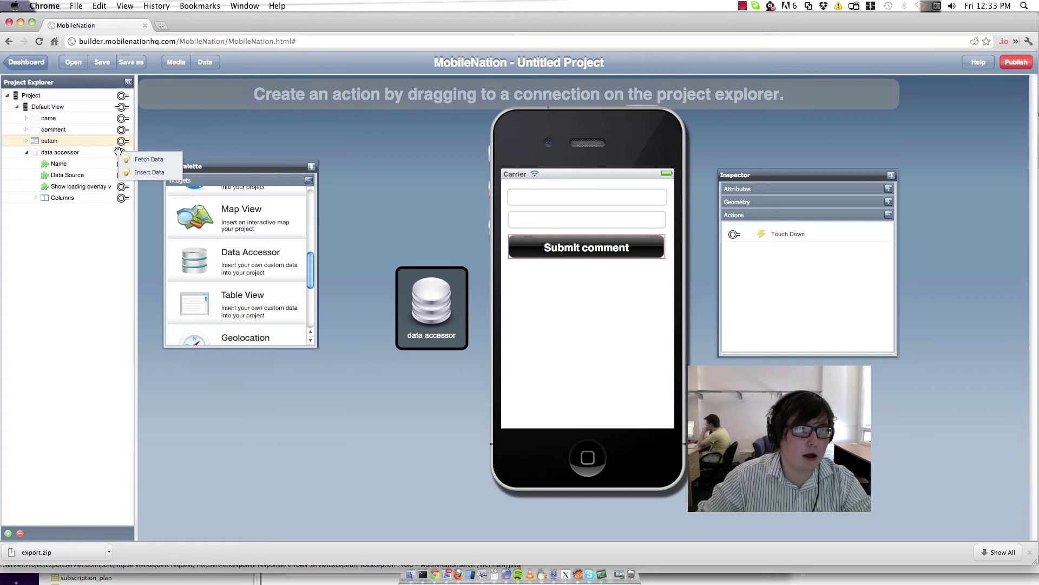
{"action": "left_click", "coordinate": [147, 172]}
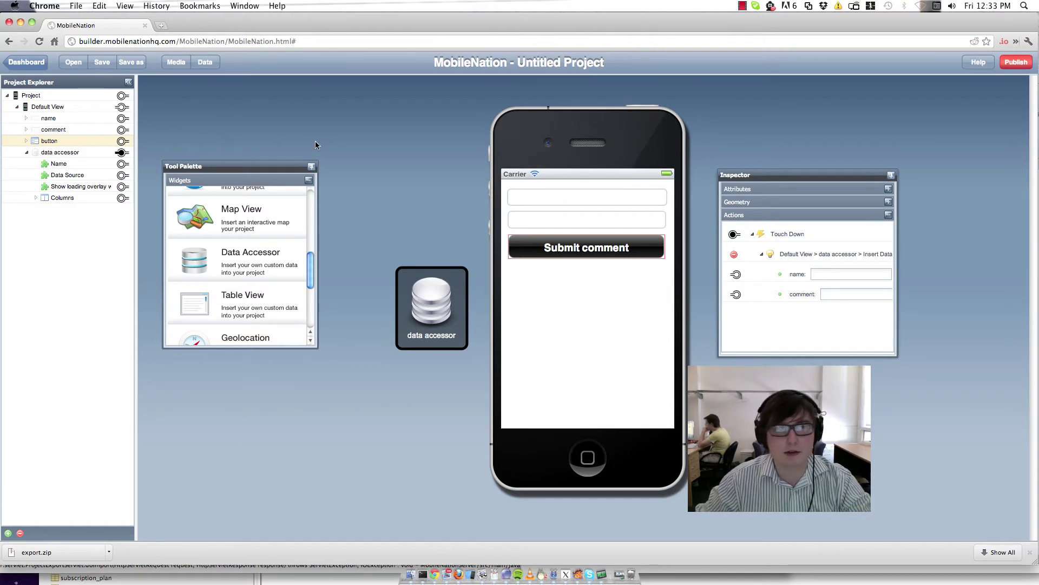
- Feed the name and comment fields' Text into the insert, and add Fetch Data on Touch Down
{"action": "left_click", "coordinate": [27, 118]}
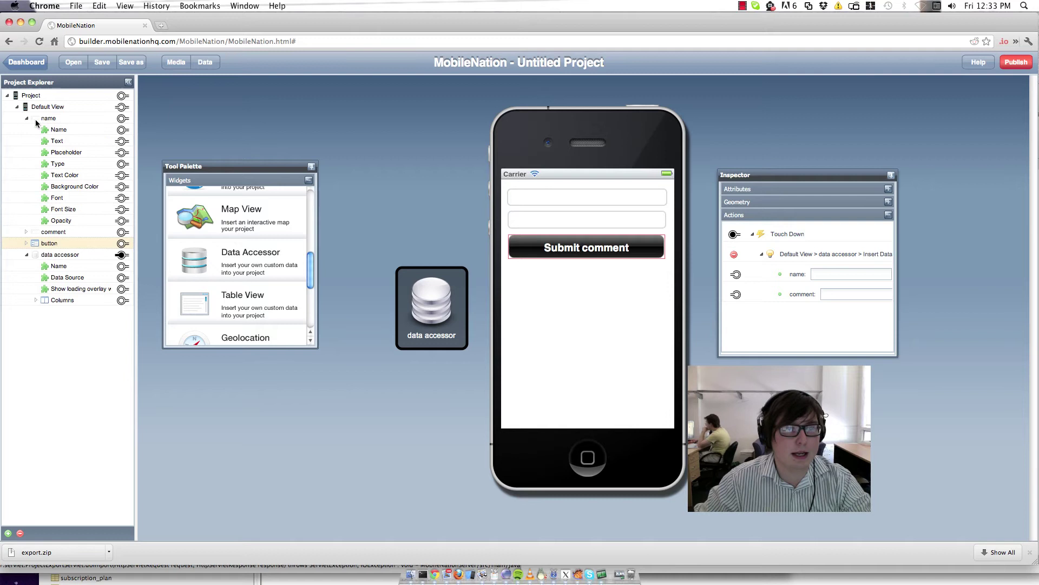
{"action": "left_click_drag", "start_coordinate": [123, 141], "coordinate": [736, 274]}
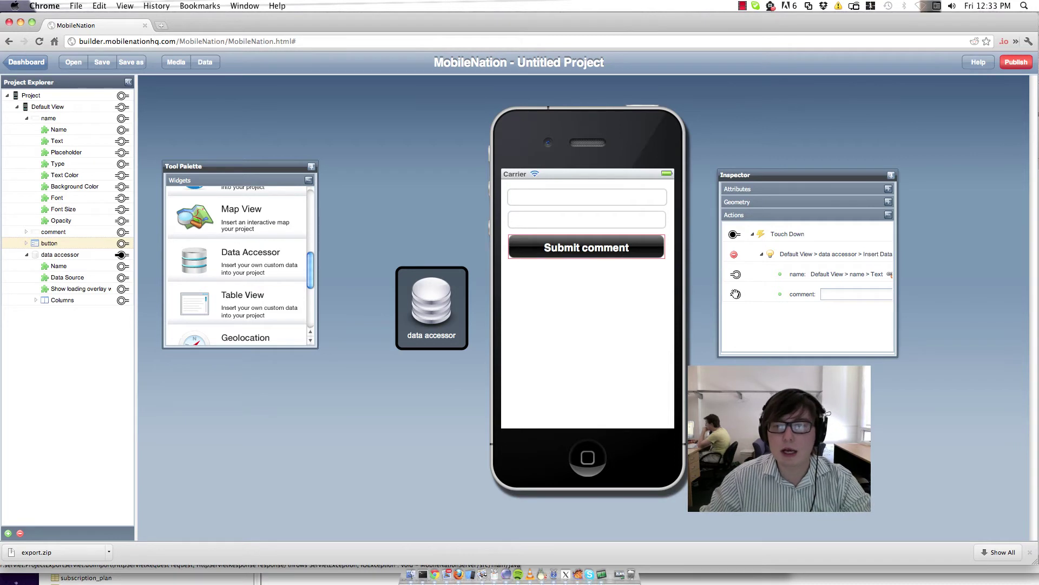
{"action": "left_click", "coordinate": [27, 232]}
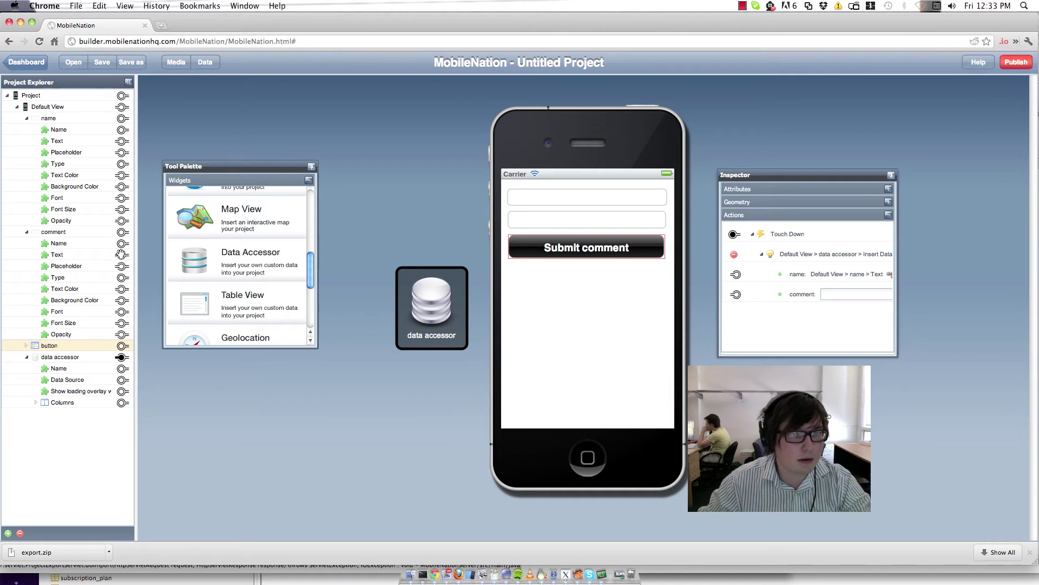
{"action": "left_click_drag", "start_coordinate": [121, 254], "coordinate": [737, 294]}
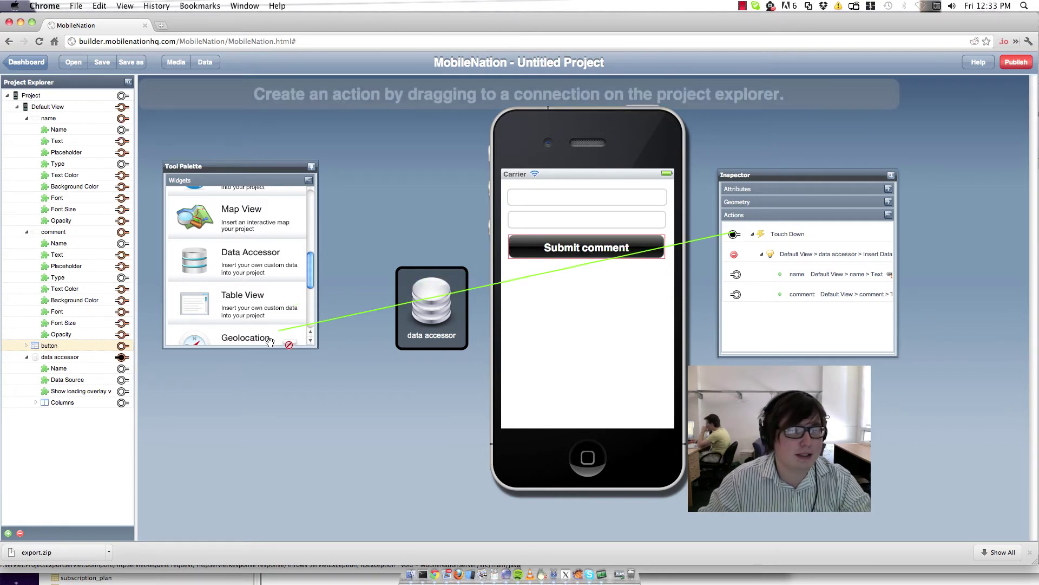
{"action": "left_click_drag", "start_coordinate": [270, 341], "coordinate": [121, 357]}
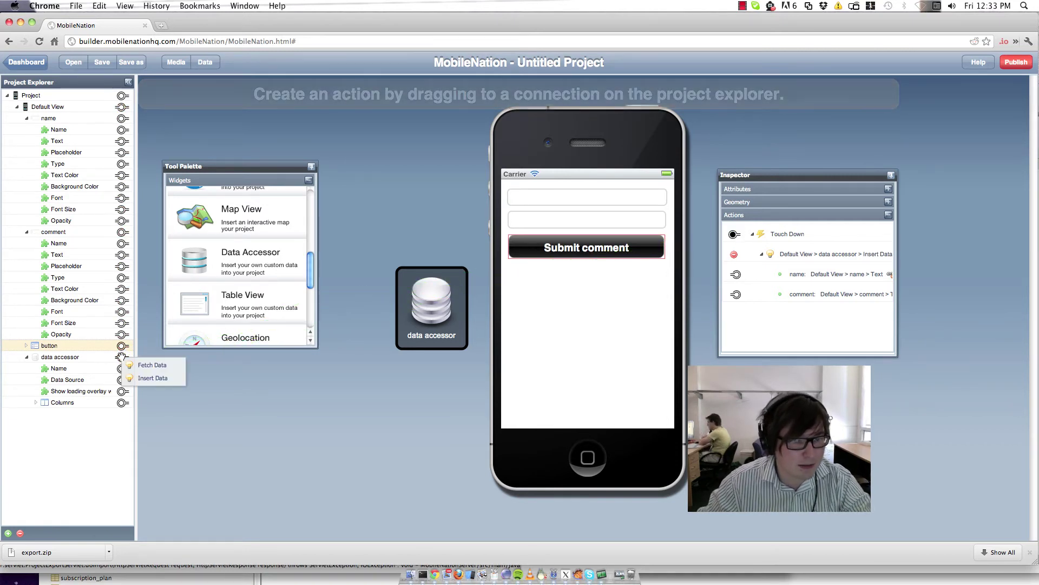
{"action": "left_click", "coordinate": [155, 367]}
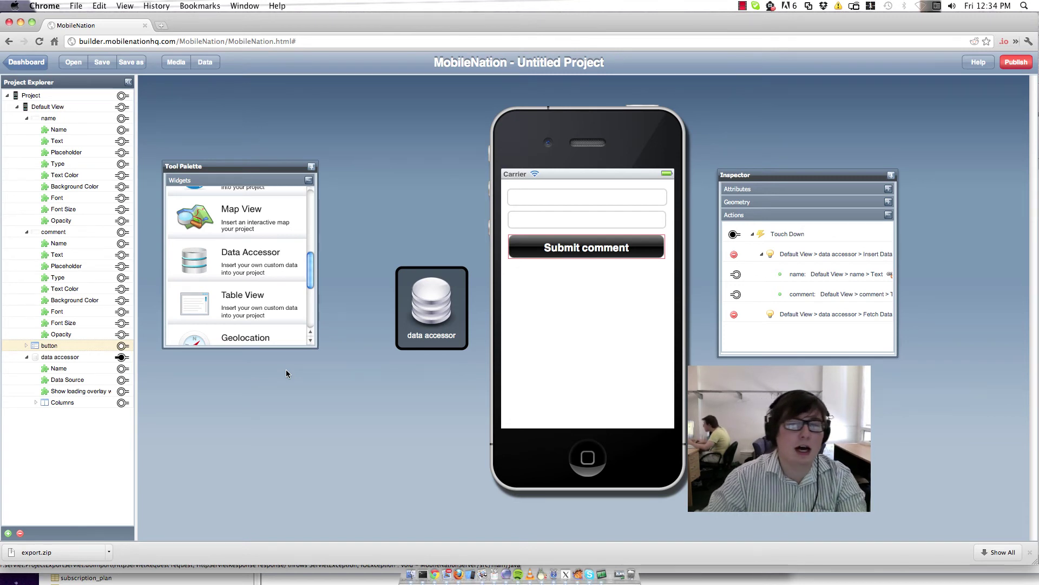
- Add a table view filling the lower screen, bound to the data accessor with Advanced column display
{"action": "left_click_drag", "start_coordinate": [211, 307], "coordinate": [593, 288]}
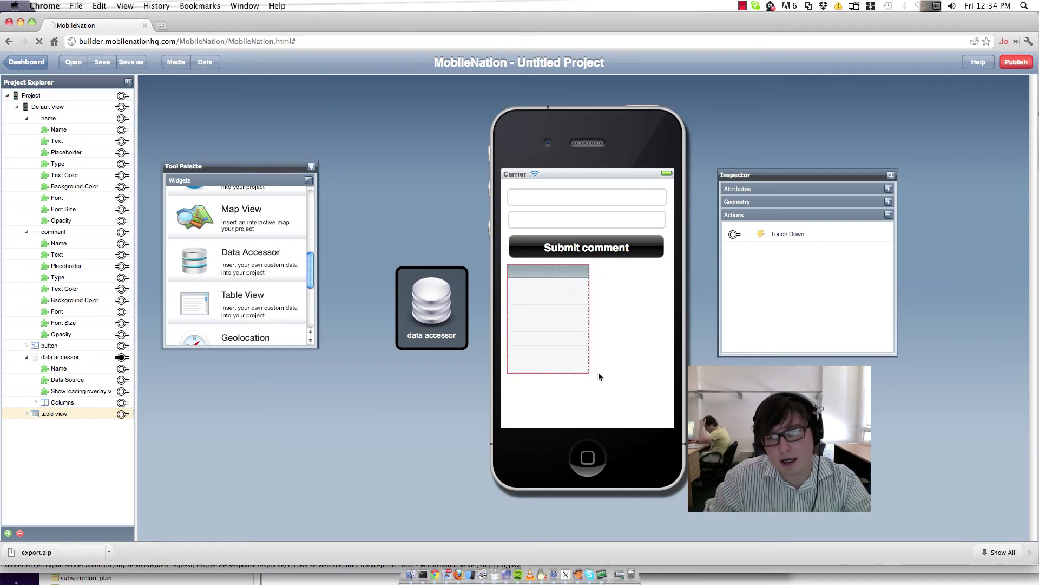
{"action": "left_click_drag", "start_coordinate": [586, 370], "coordinate": [672, 417]}
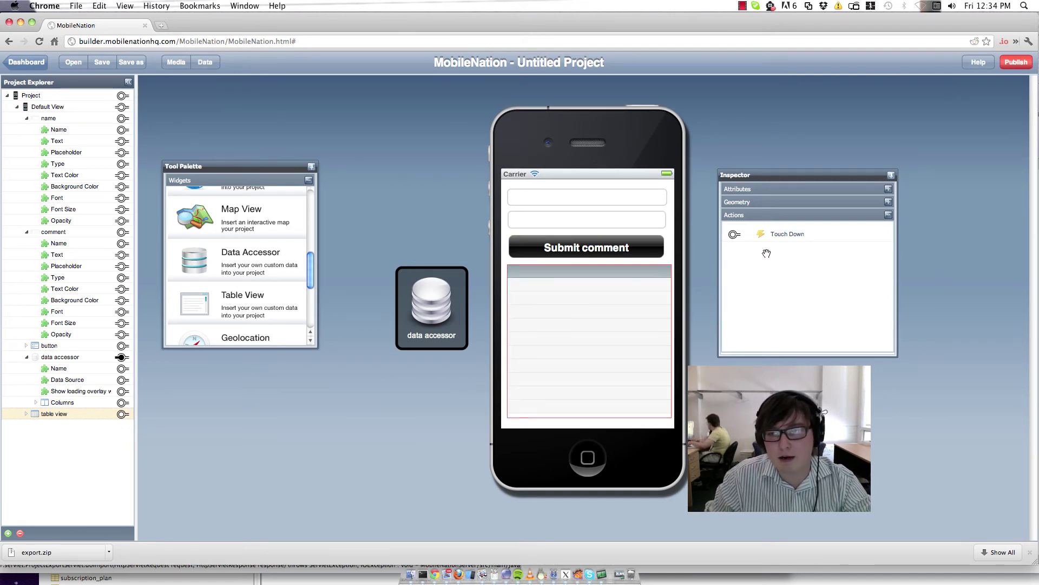
{"action": "left_click", "coordinate": [750, 189]}
{"action": "left_click", "coordinate": [820, 223]}
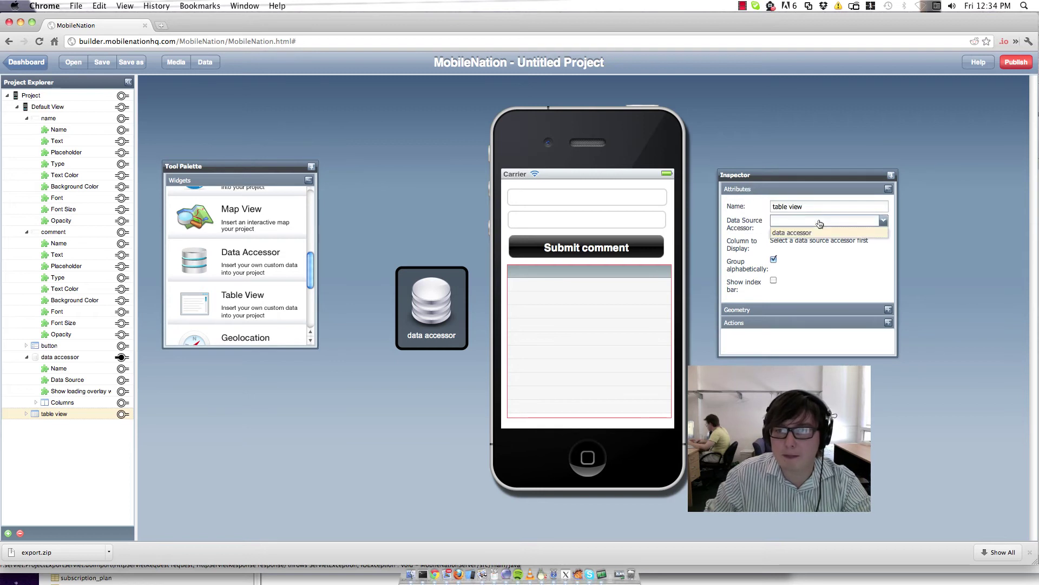
{"action": "left_click", "coordinate": [807, 235]}
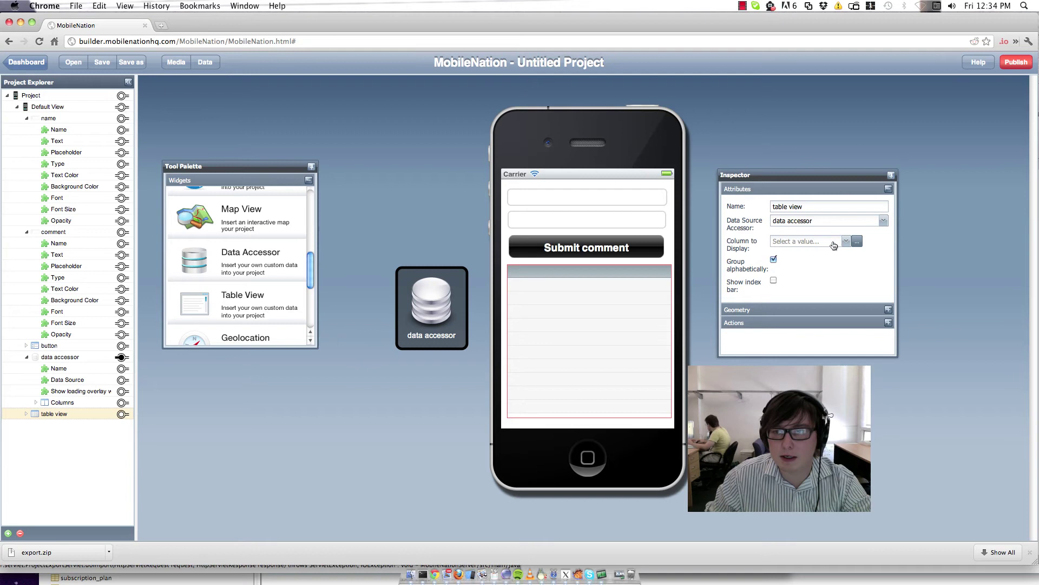
{"action": "left_click", "coordinate": [845, 241]}
{"action": "left_click", "coordinate": [810, 265]}
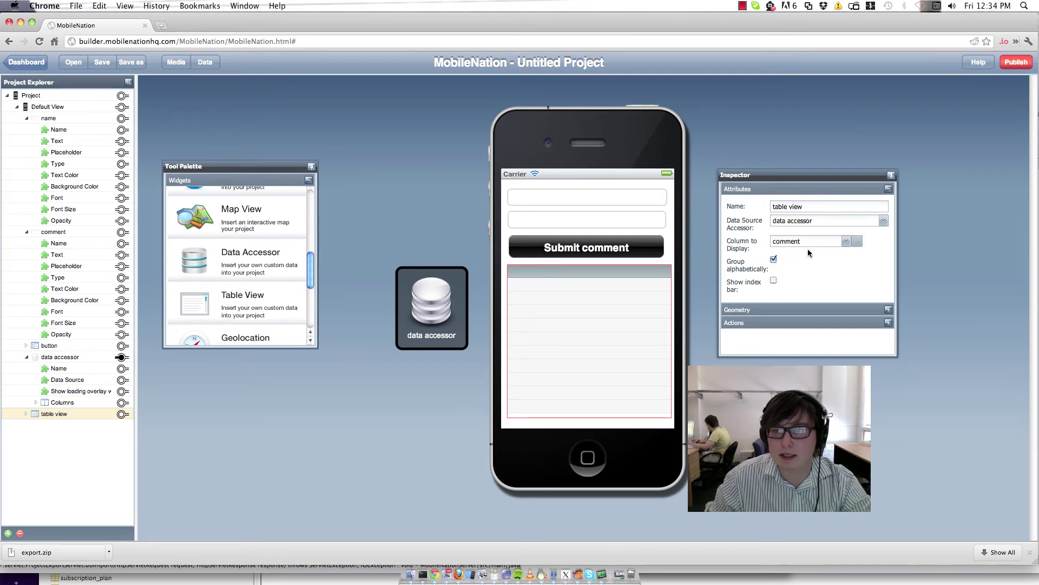
{"action": "left_click", "coordinate": [845, 241]}
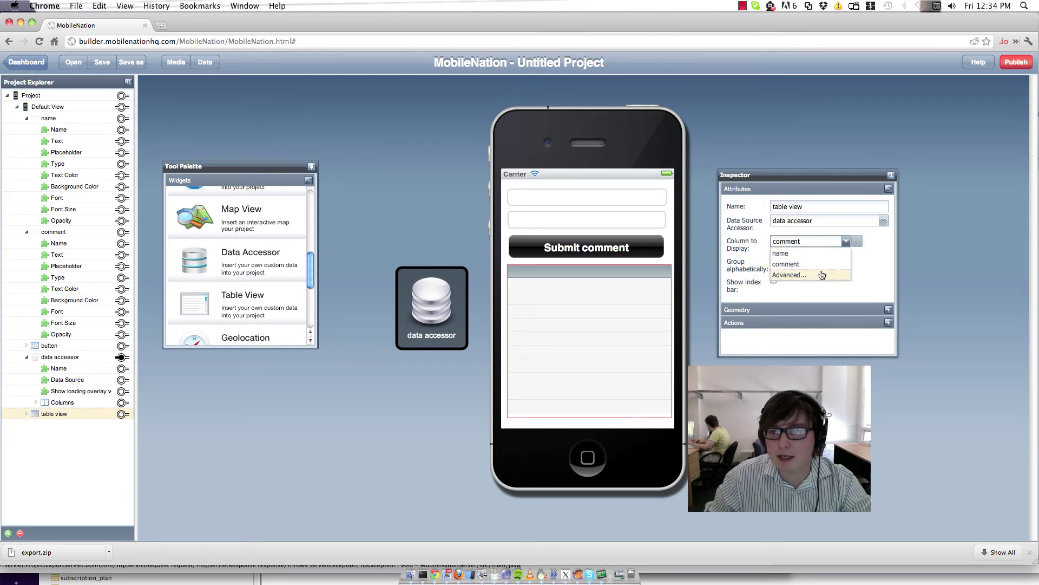
{"action": "left_click", "coordinate": [791, 275]}
- Lay out each row with name right-aligned above the left-aligned comment
{"action": "left_click", "coordinate": [857, 241]}
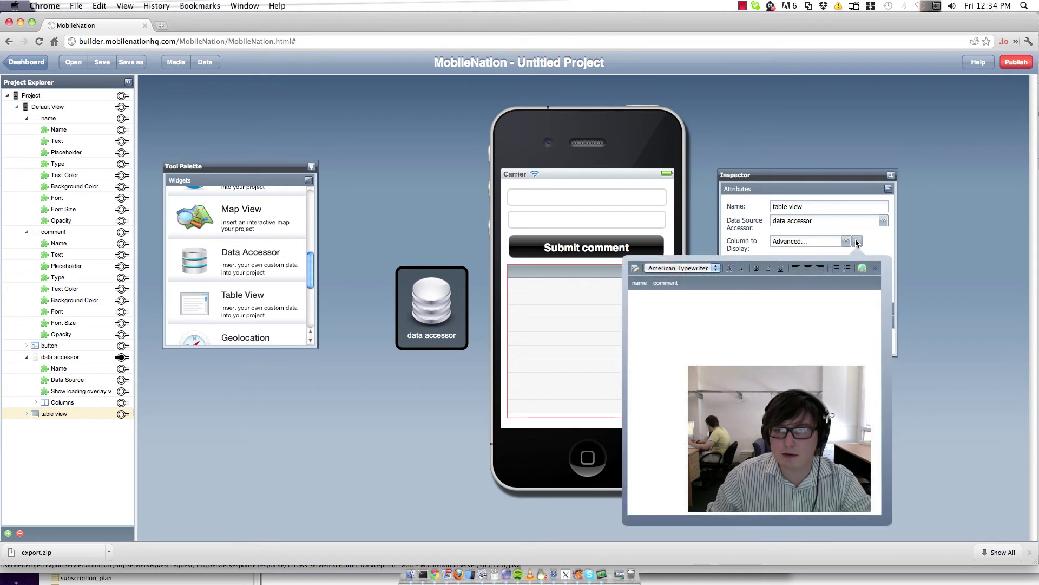
{"action": "left_click", "coordinate": [640, 283]}
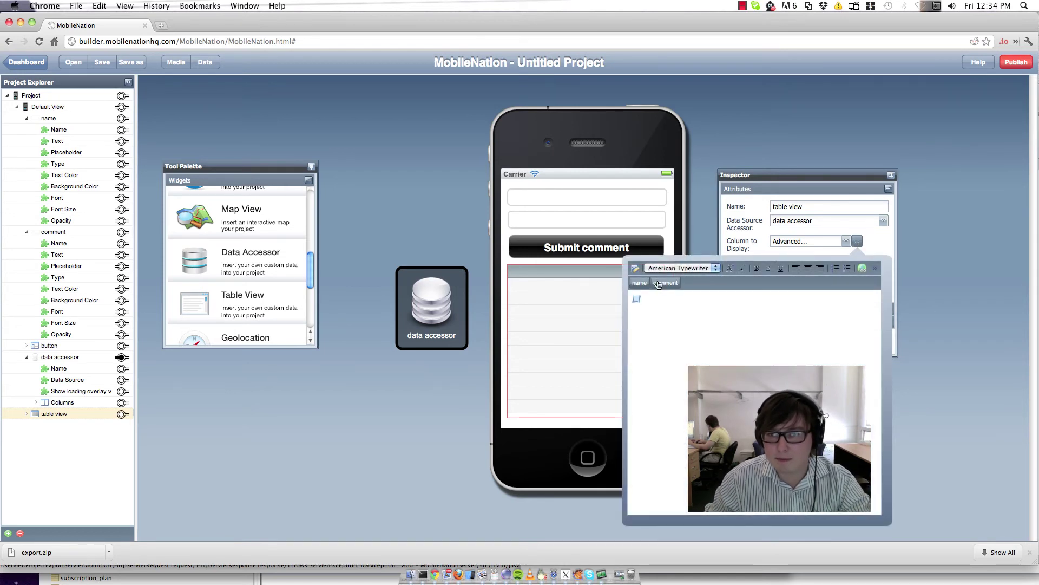
{"action": "left_click", "coordinate": [820, 270]}
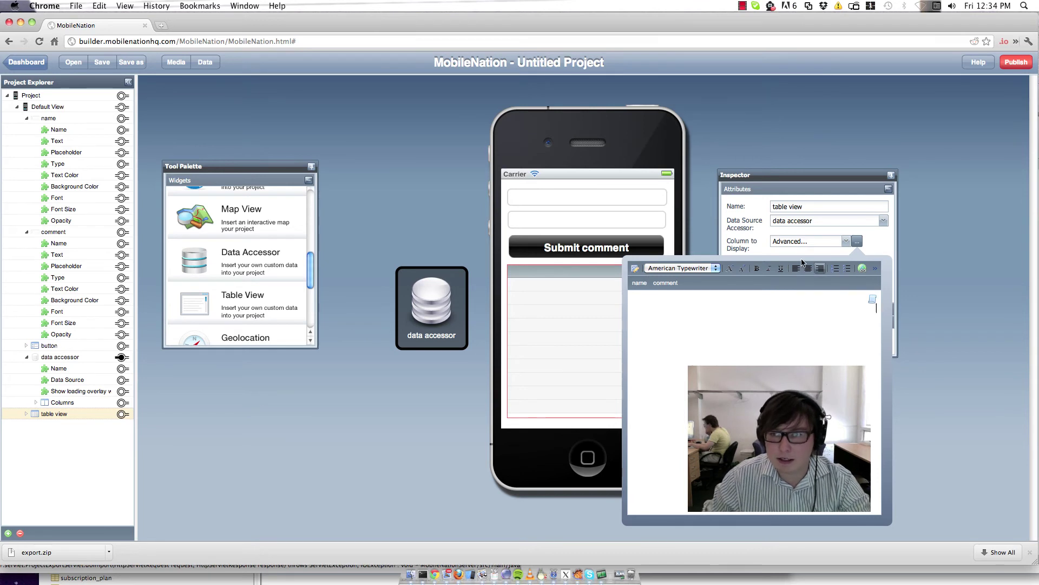
{"action": "left_click", "coordinate": [665, 283]}
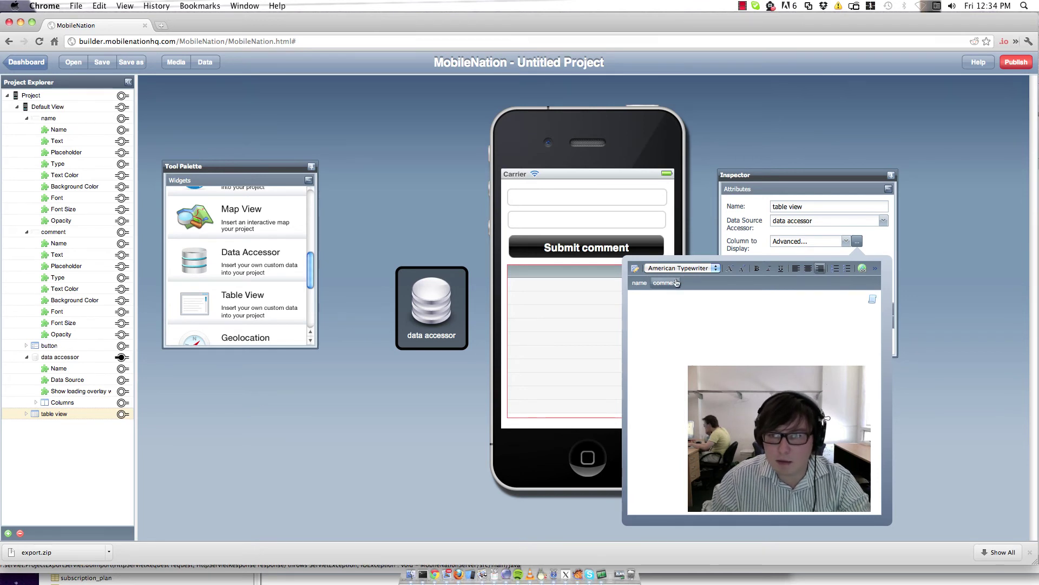
{"action": "left_click", "coordinate": [795, 269]}
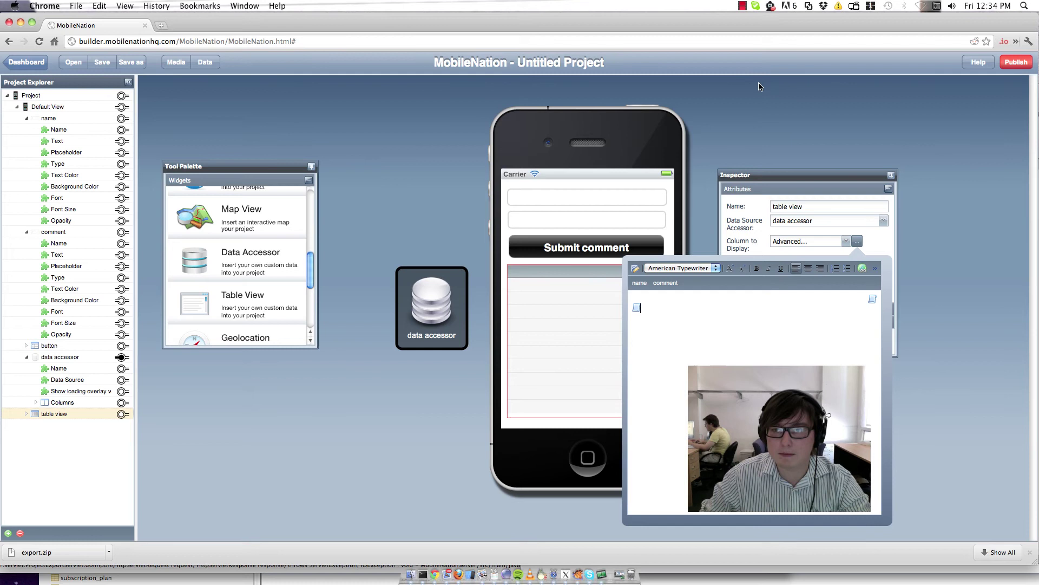
{"action": "left_click", "coordinate": [786, 121]}
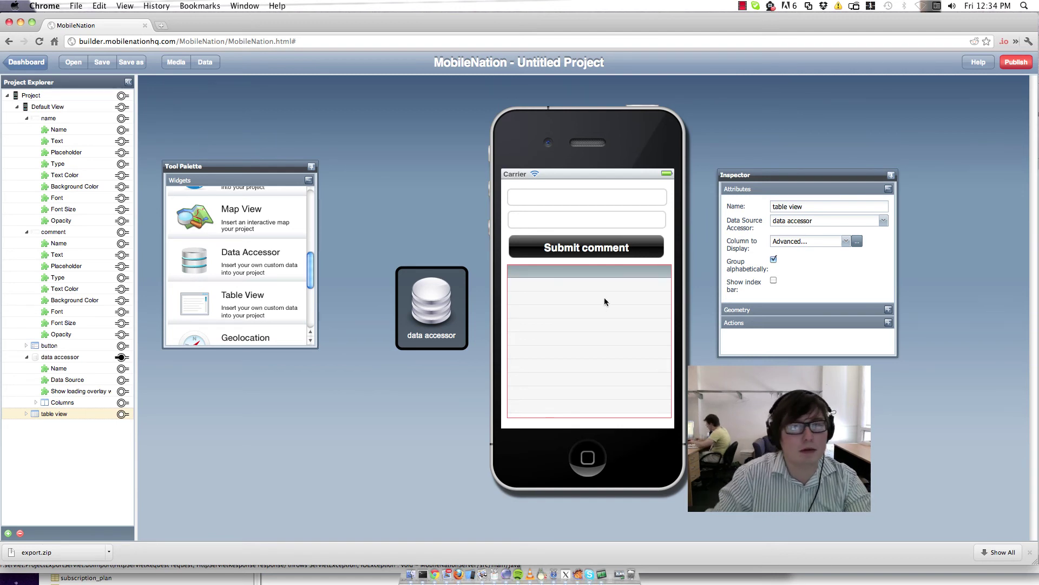
- Make the Default View's Loaded event run the accessor's Fetch Data, then publish a preview
{"action": "left_click", "coordinate": [49, 107]}
{"action": "left_click", "coordinate": [755, 331]}
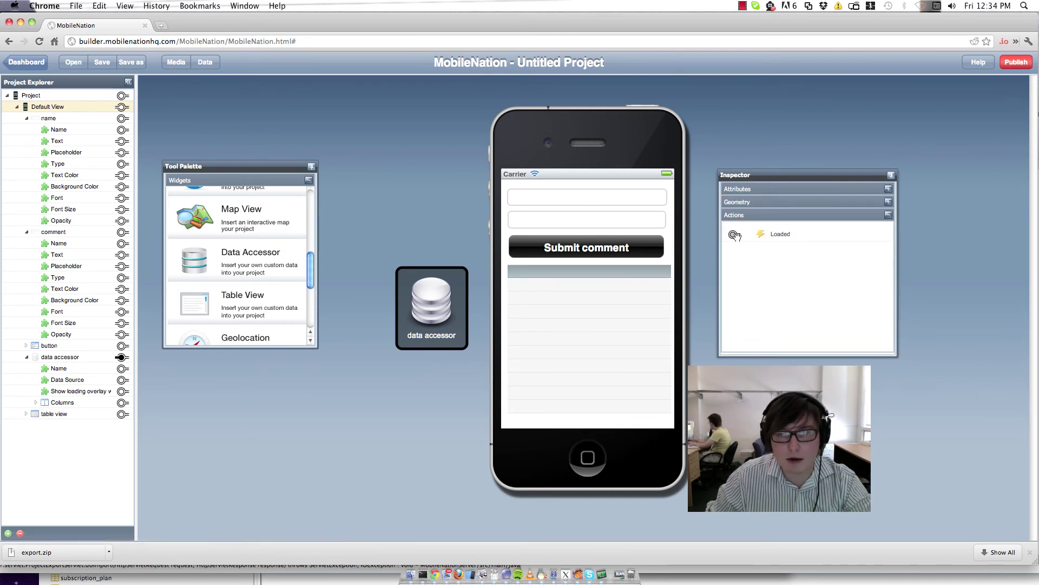
{"action": "left_click_drag", "start_coordinate": [735, 235], "coordinate": [120, 357]}
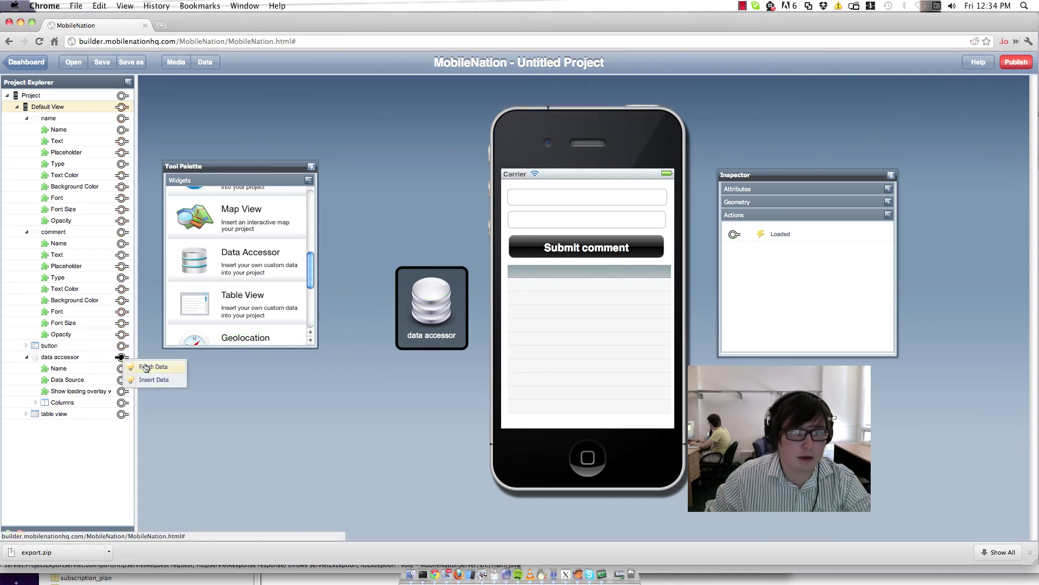
{"action": "left_click", "coordinate": [145, 367]}
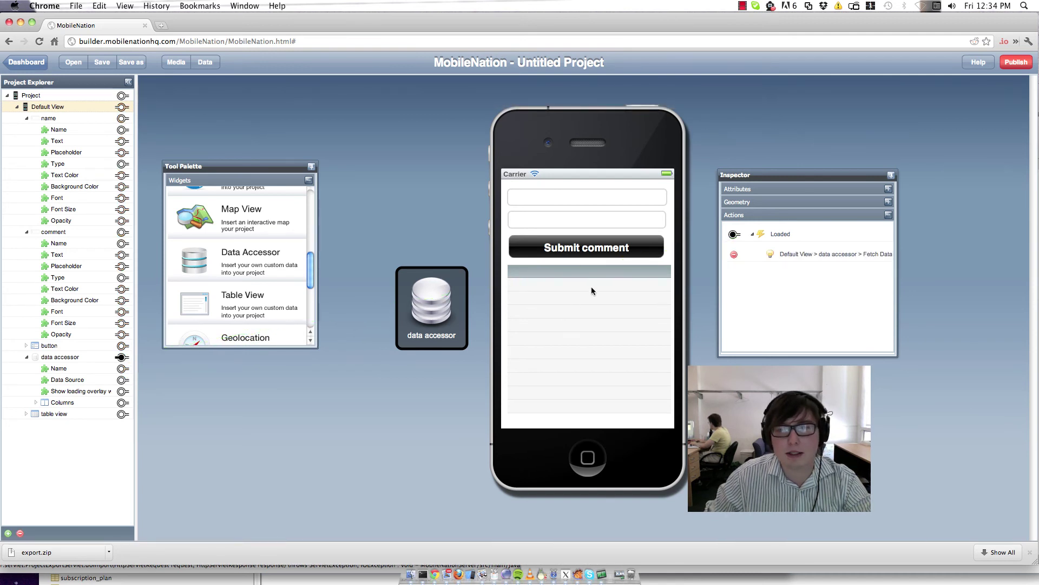
{"action": "left_click", "coordinate": [1015, 68]}
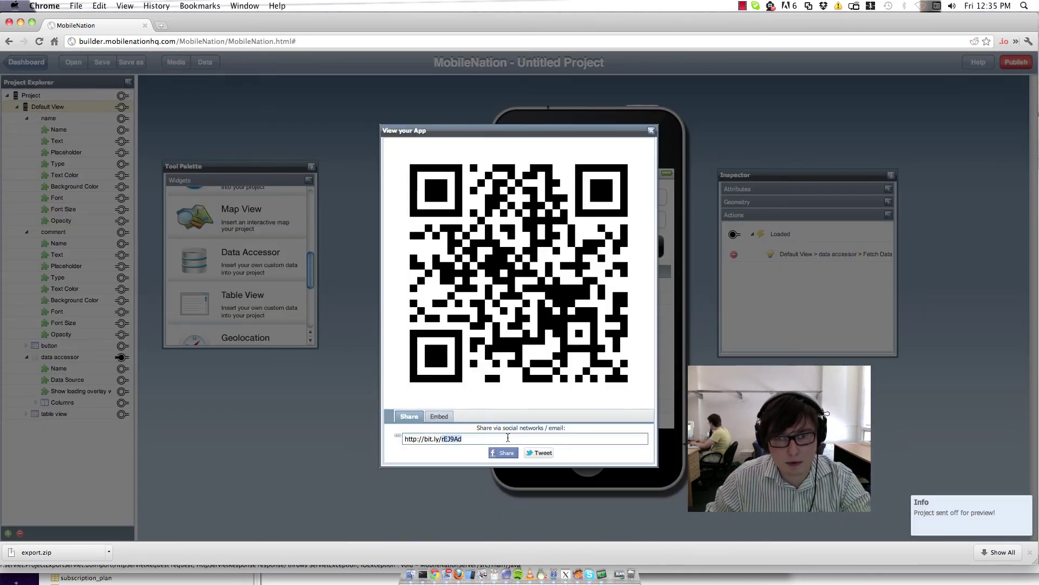
- Load the copied preview share link in a new Chrome tab and run the guestbook app in the desktop browser
{"action": "key", "text": "super+a"}
{"action": "key", "text": "super+c"}
{"action": "key", "text": "super+t"}
{"action": "key", "text": "super+v"}
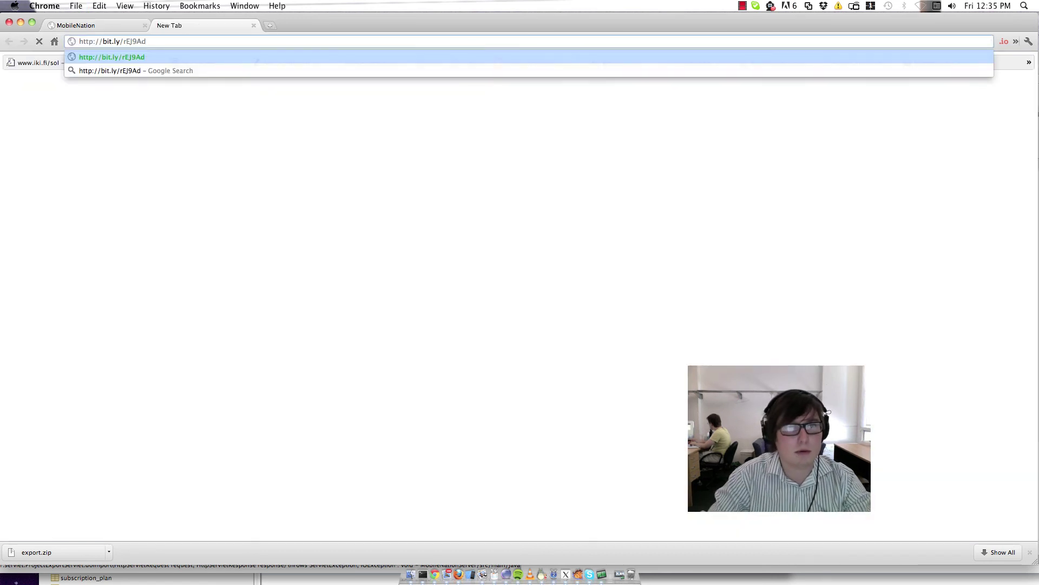
{"action": "key", "text": "Return"}
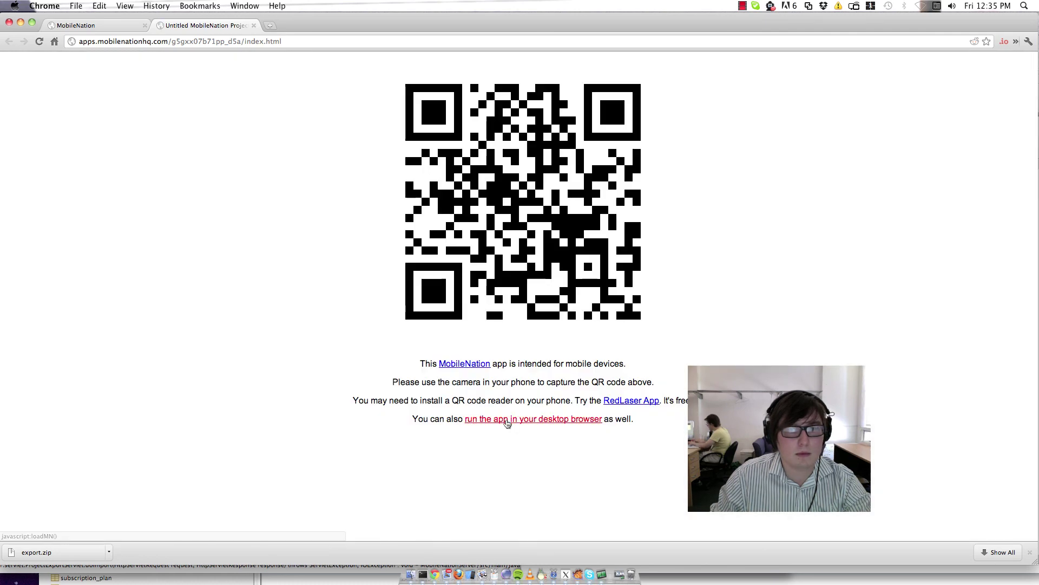
{"action": "left_click", "coordinate": [507, 422]}
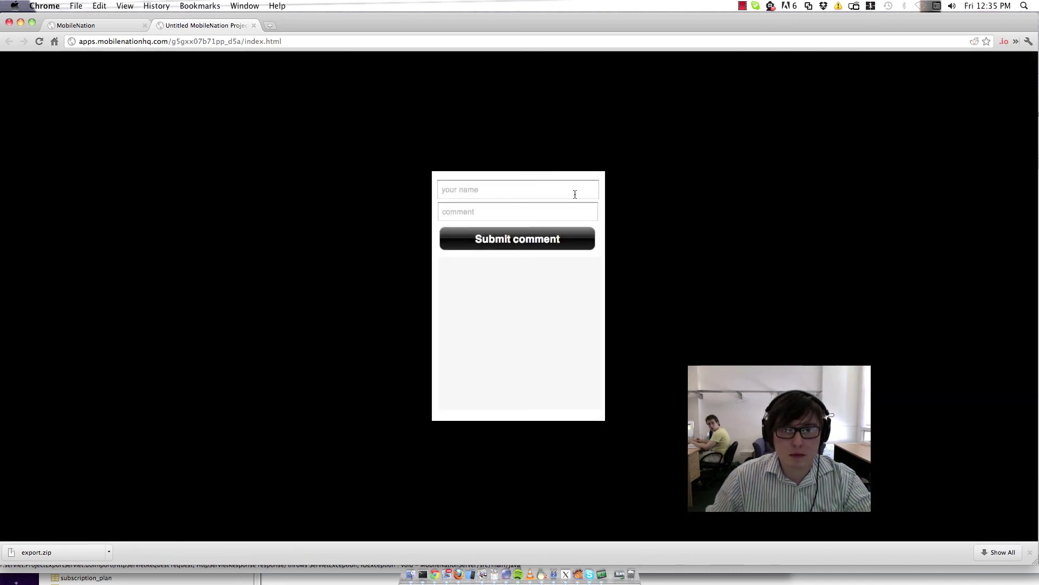
- Submit a commenter name with the comment 'here we go!', then refresh the comment list to show it
{"action": "left_click", "coordinate": [509, 188]}
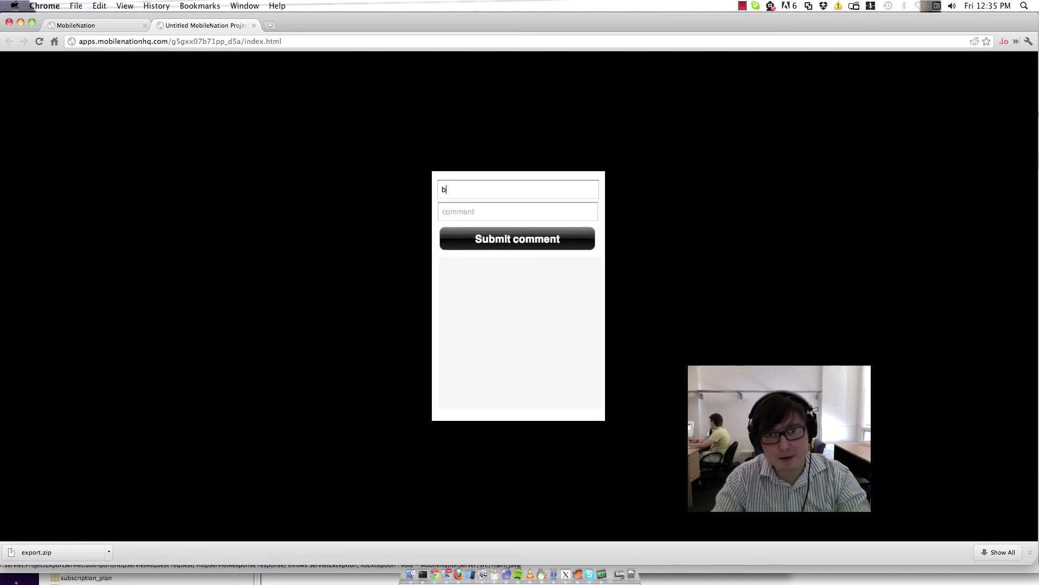
{"action": "left_click", "coordinate": [442, 212]}
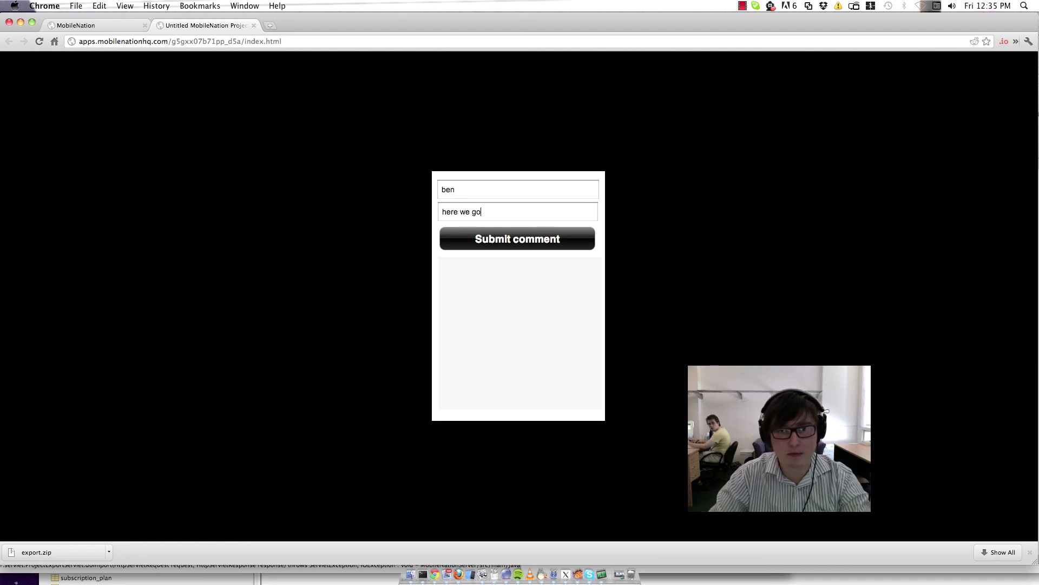
{"action": "left_click", "coordinate": [532, 240]}
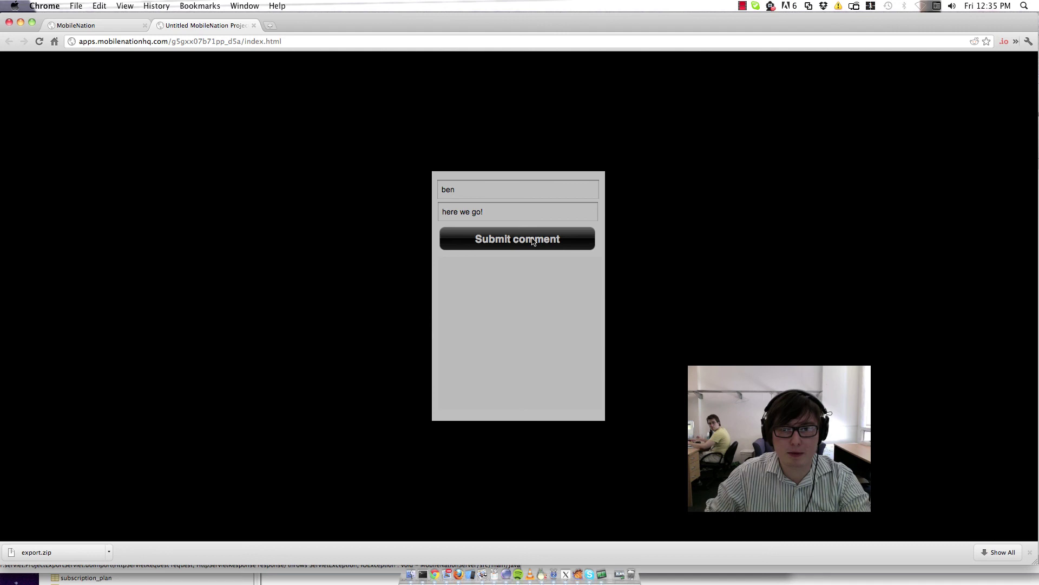
{"action": "scroll", "coordinate": [560, 320], "scroll_direction": "down", "scroll_amount": 2}
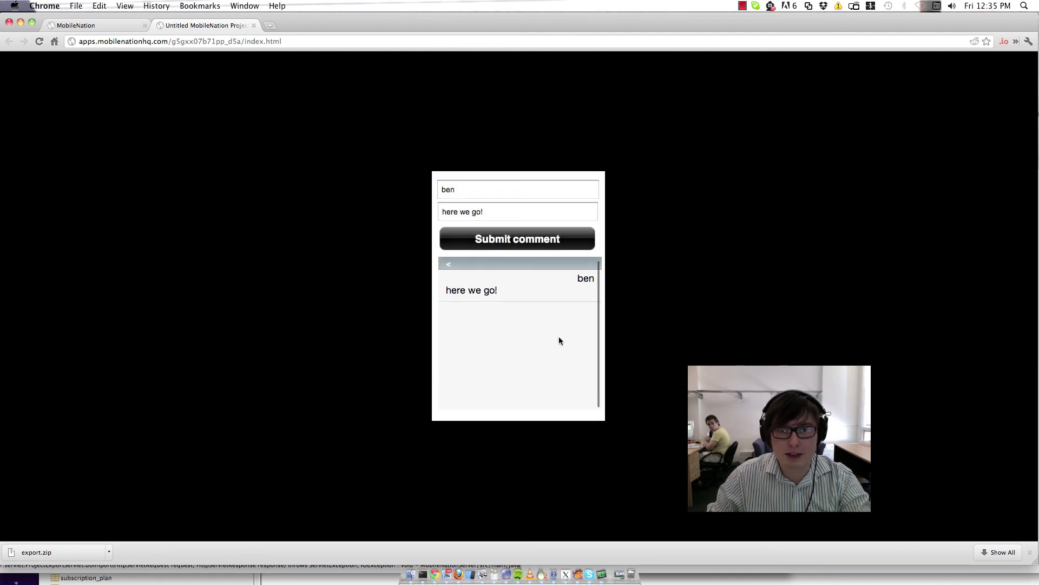
{"action": "mouse_move", "coordinate": [548, 299]}
{"action": "left_mouse_down"}
{"action": "mouse_move", "coordinate": [549, 353]}
{"action": "mouse_move", "coordinate": [544, 305]}
{"action": "left_mouse_up"}
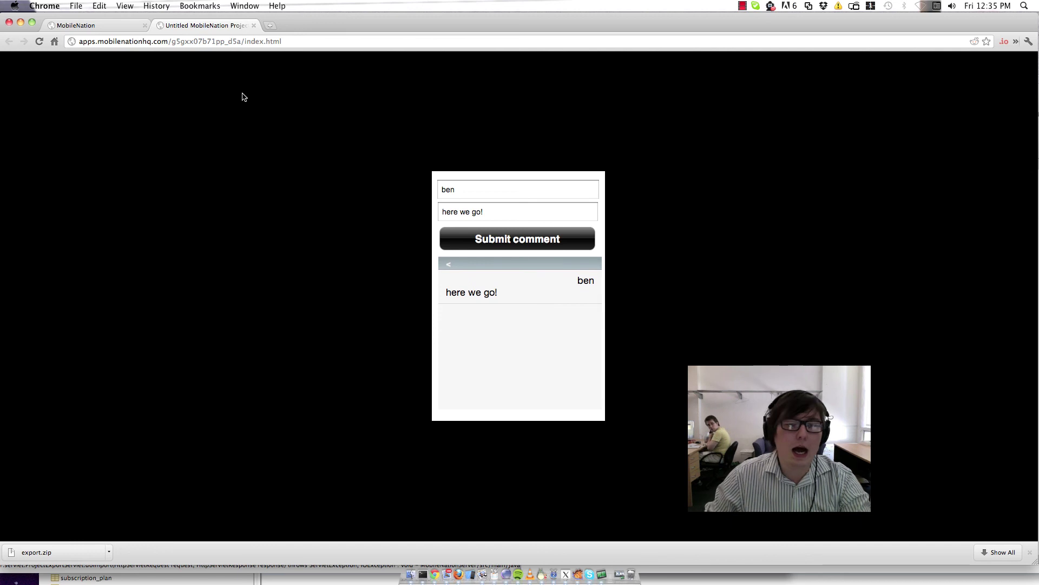